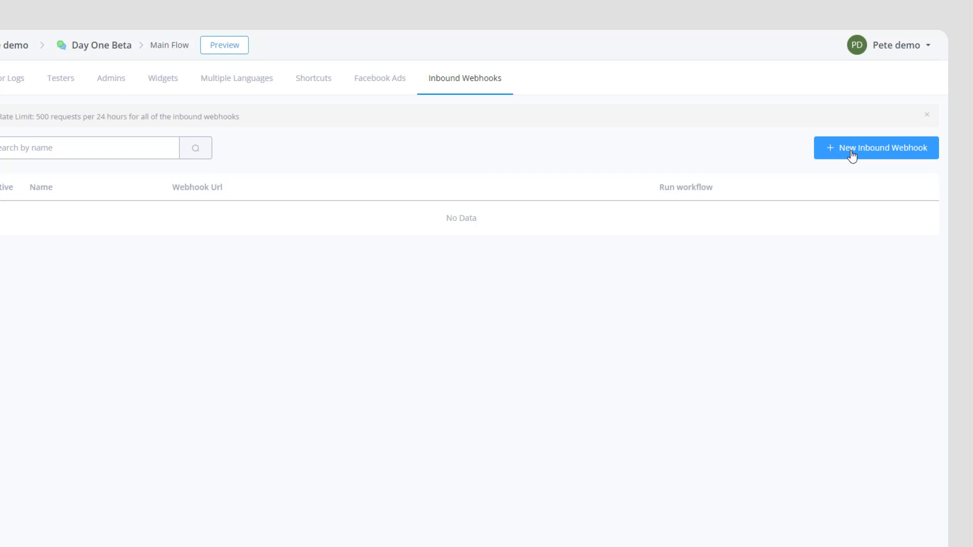
# - Create a new inbound webhook named 'Bookings' and save it
pyautogui.click(850, 151)
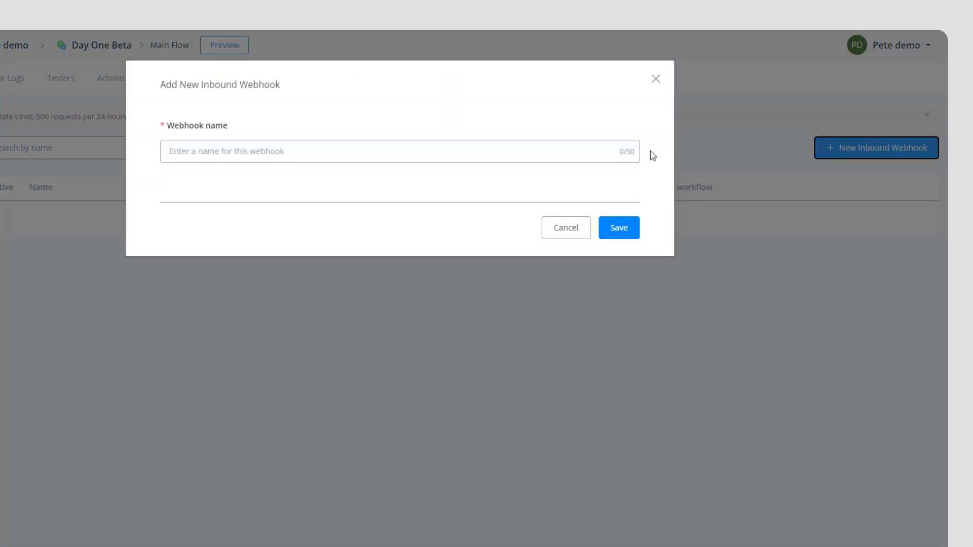
pyautogui.click(329, 151)
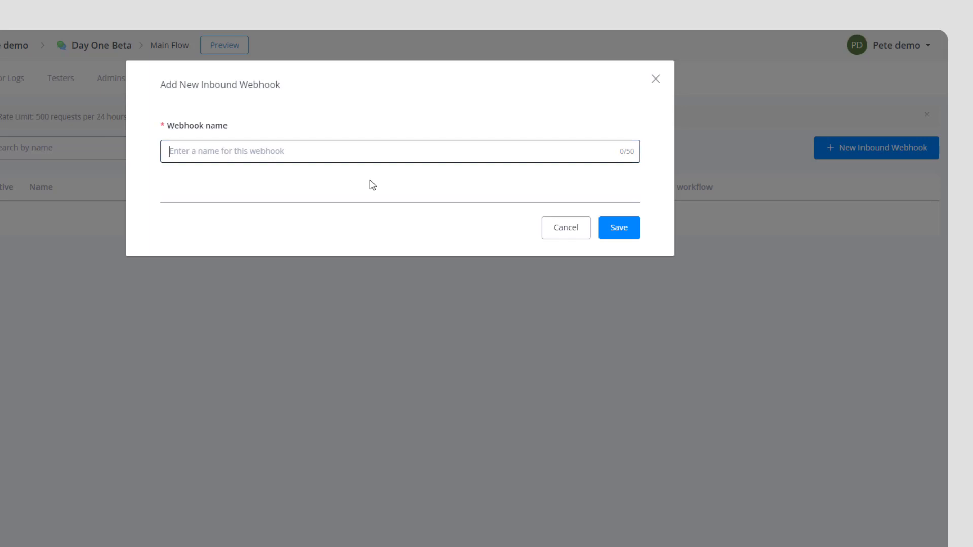
pyautogui.write('Bookings')
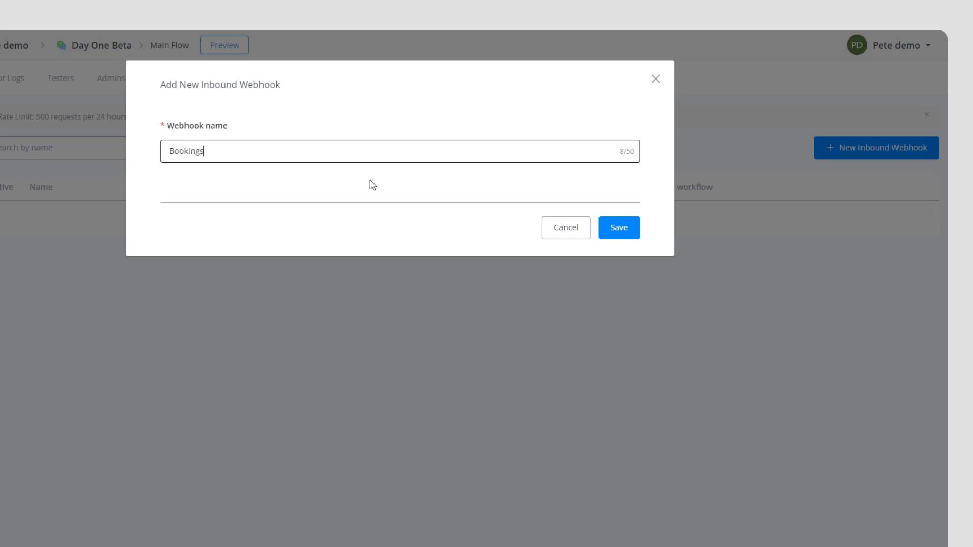
pyautogui.click(226, 224)
pyautogui.click(608, 235)
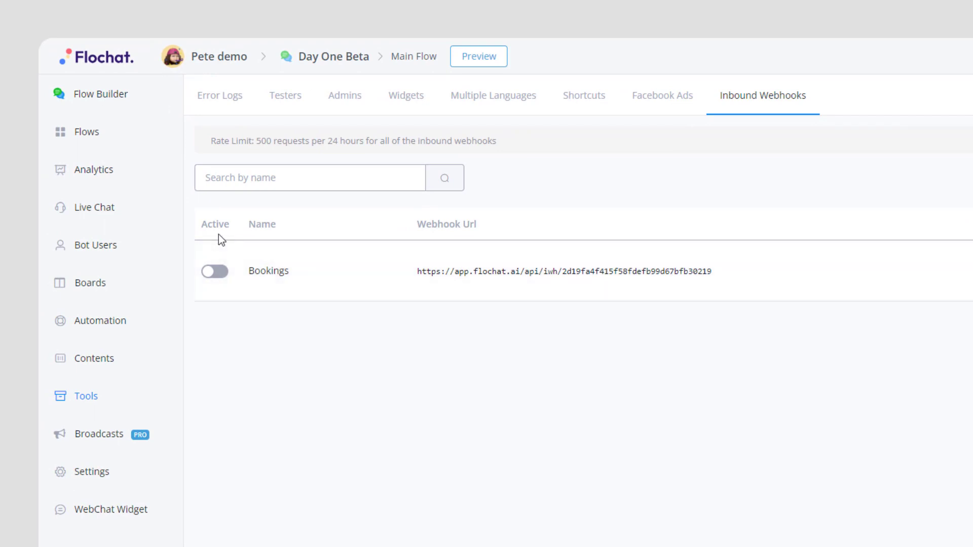
# - Toggle the Bookings webhook active and open its Edit Inbound Webhook dialog
pyautogui.click(215, 277)
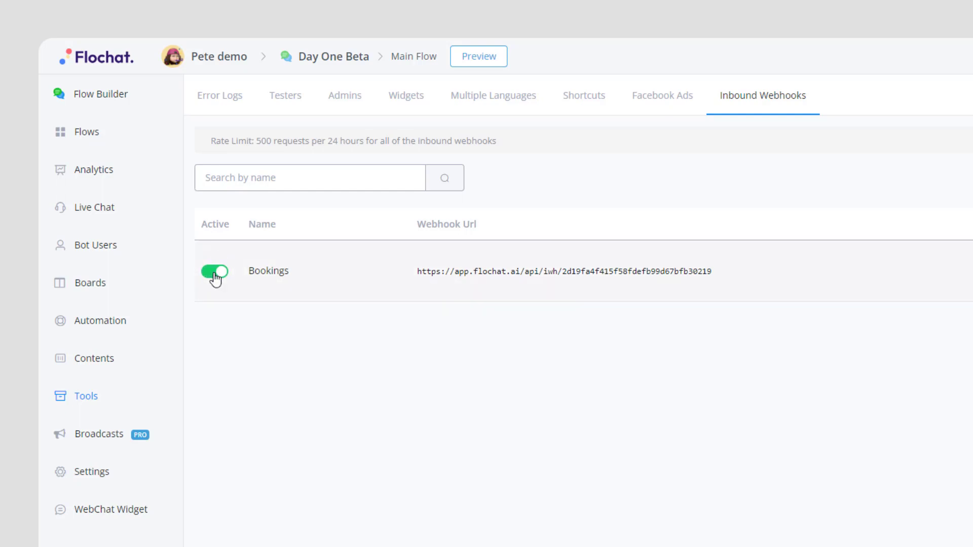
pyautogui.click(215, 278)
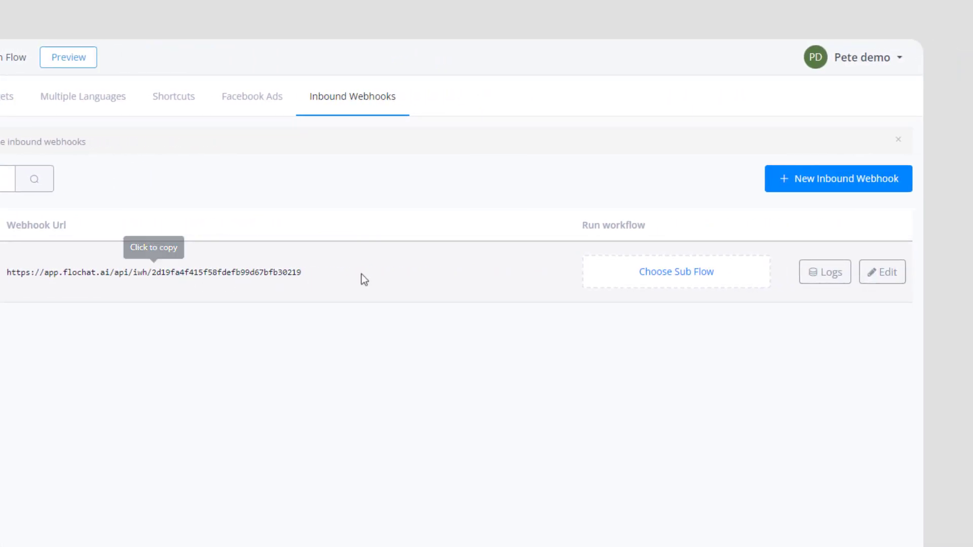
pyautogui.click(656, 270)
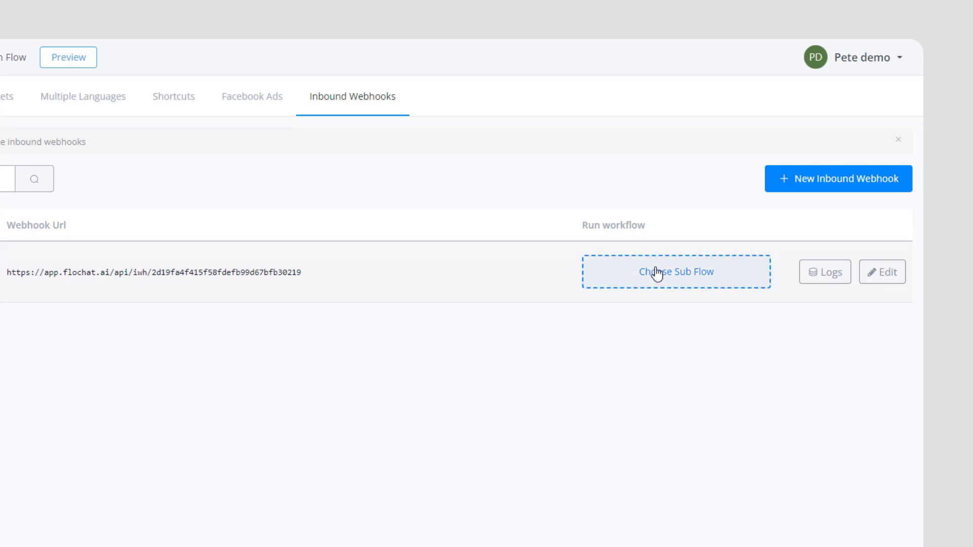
pyautogui.click(820, 274)
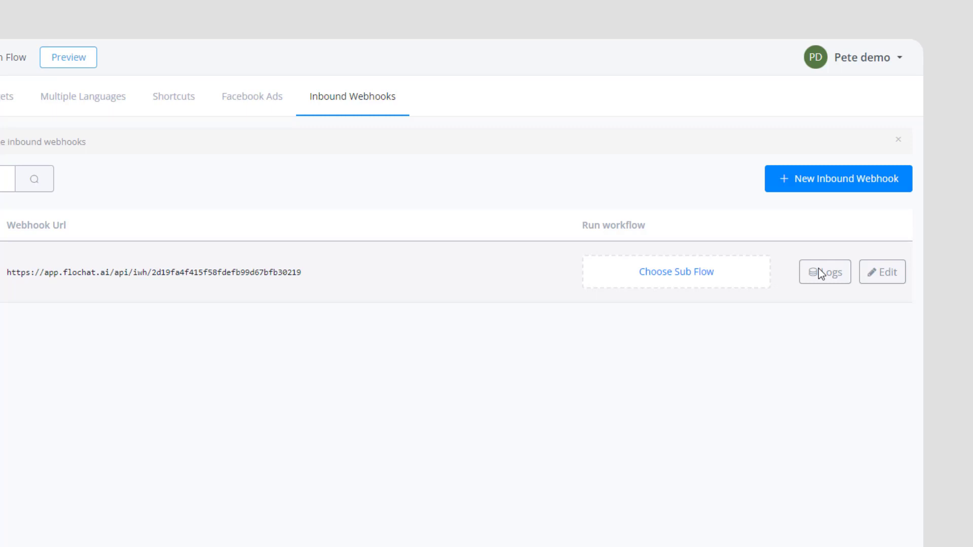
pyautogui.click(879, 277)
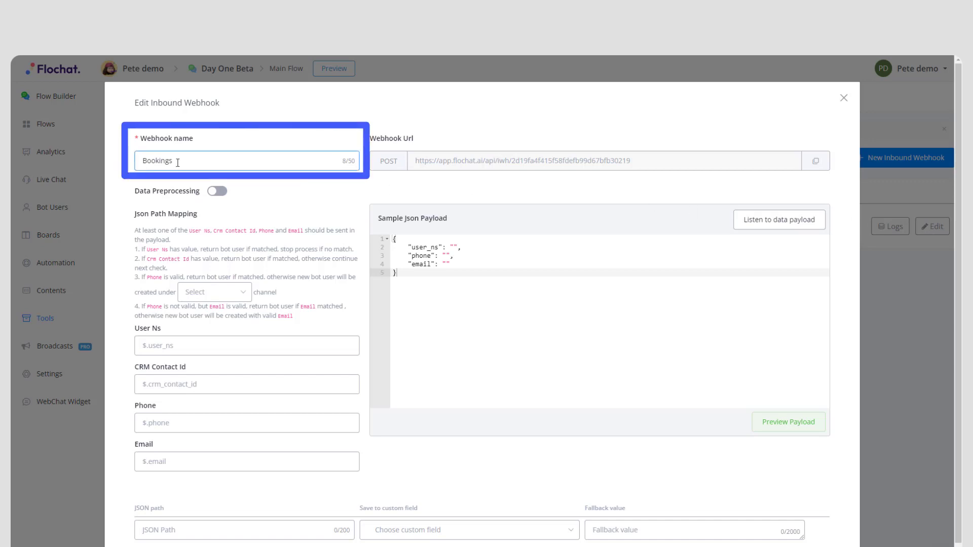
# - Copy the Bookings Webhook Url from the Edit Inbound Webhook dialog
pyautogui.moveTo(174, 161)
pyautogui.mouseDown()
pyautogui.moveTo(140, 161)
pyautogui.moveTo(174, 162)
pyautogui.mouseUp()
pyautogui.click(130, 169)
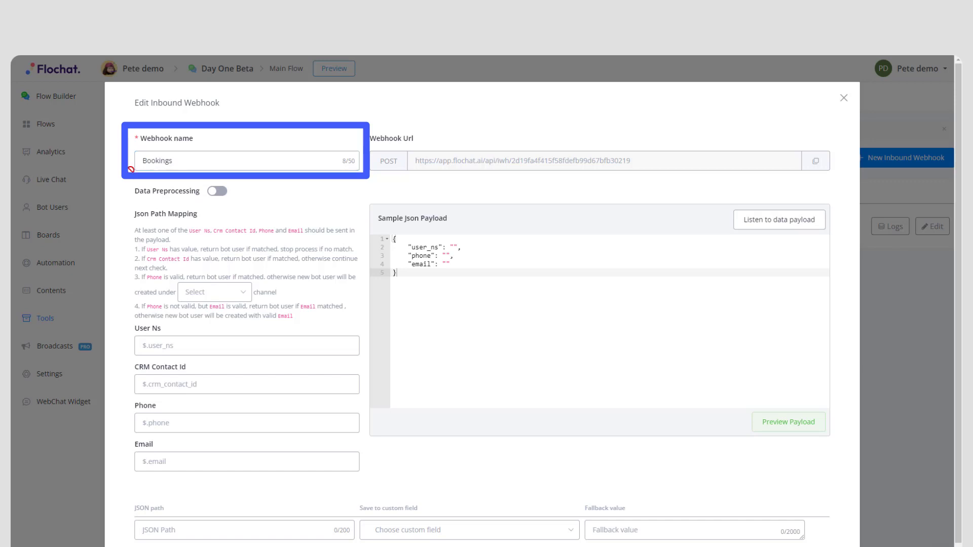
pyautogui.click(816, 160)
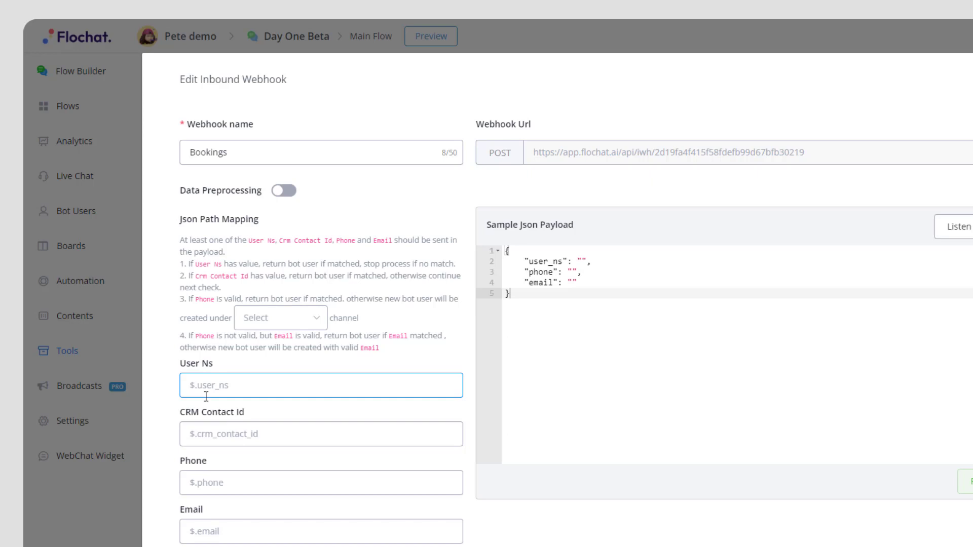
pyautogui.click(223, 484)
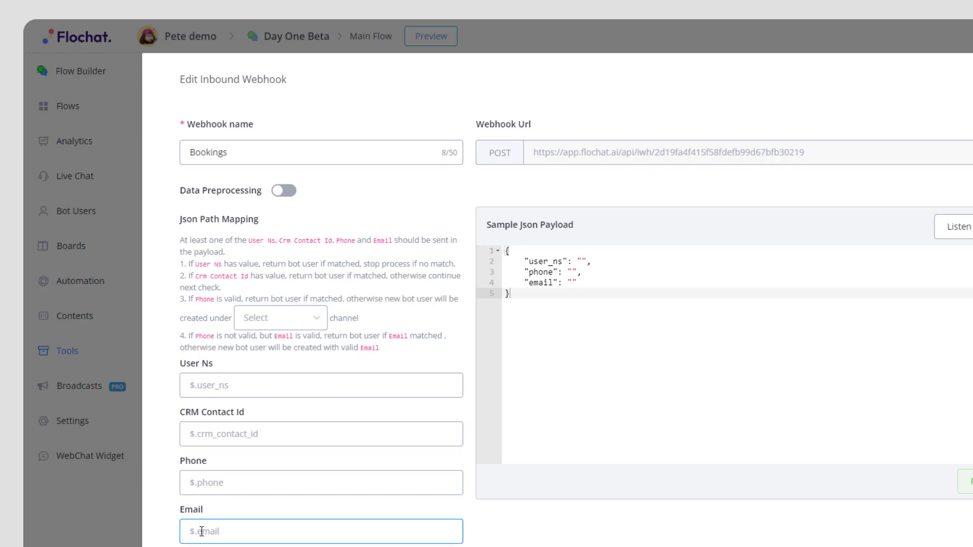
pyautogui.click(233, 533)
pyautogui.click(180, 530)
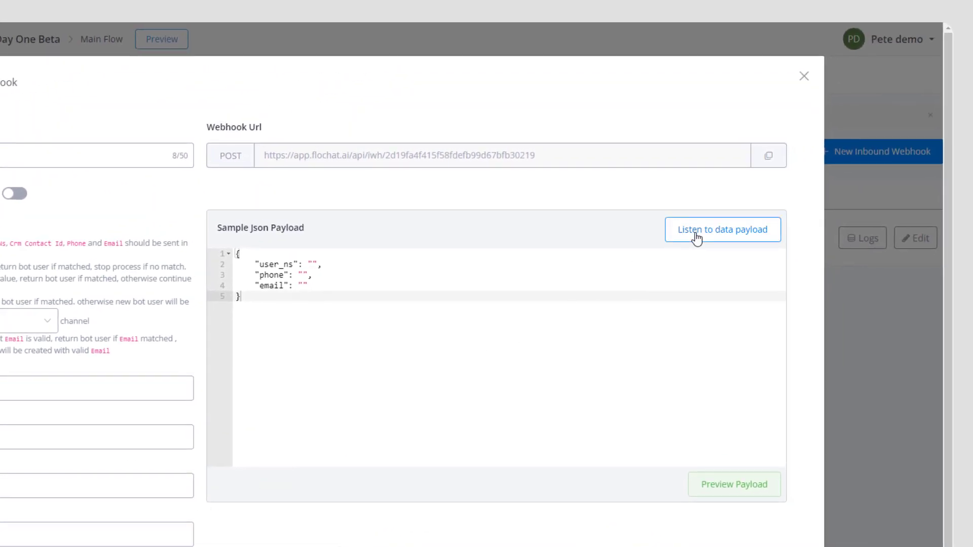
# - Start listening for a sample JSON payload and copy the webhook's POST URL
pyautogui.click(696, 236)
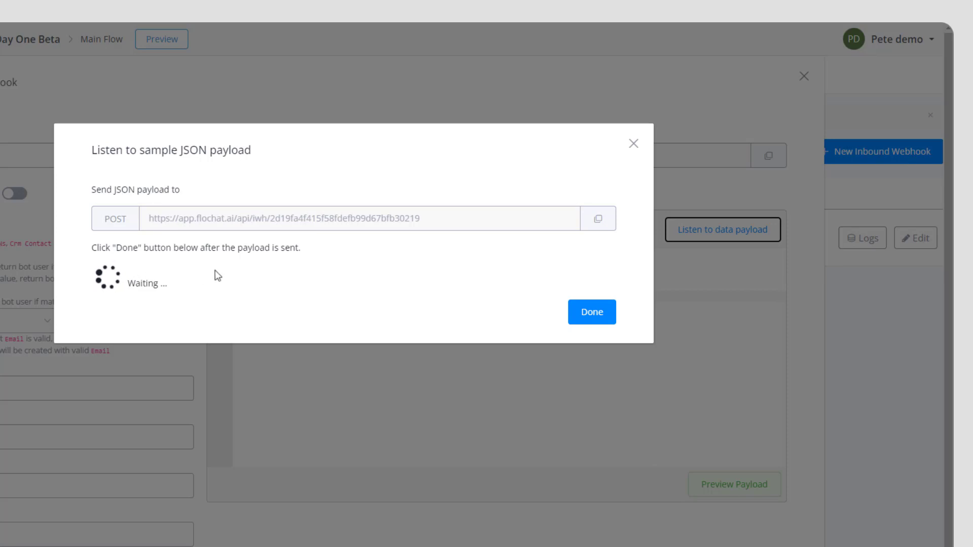
pyautogui.click(598, 225)
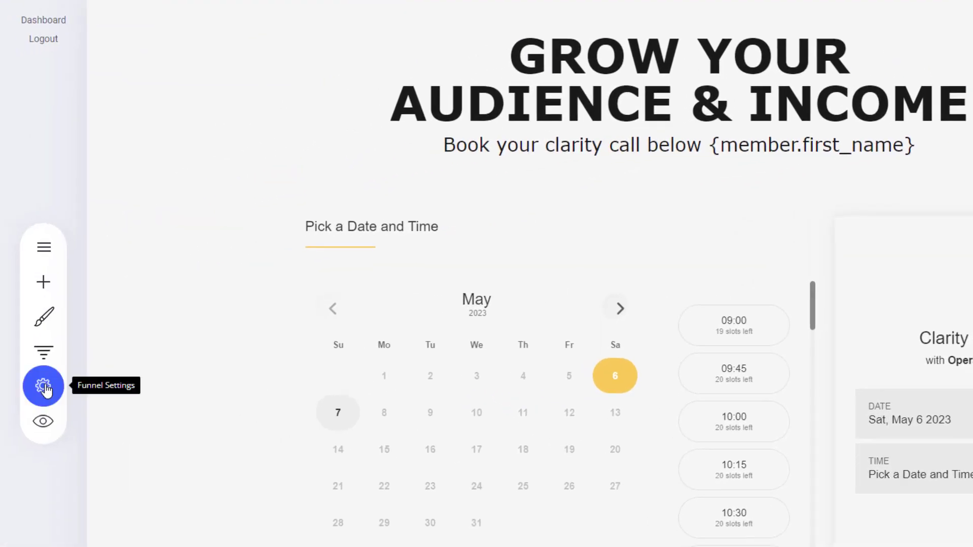
# - Add the Connect Webhook integration from the funnel's Applications settings
pyautogui.click(44, 388)
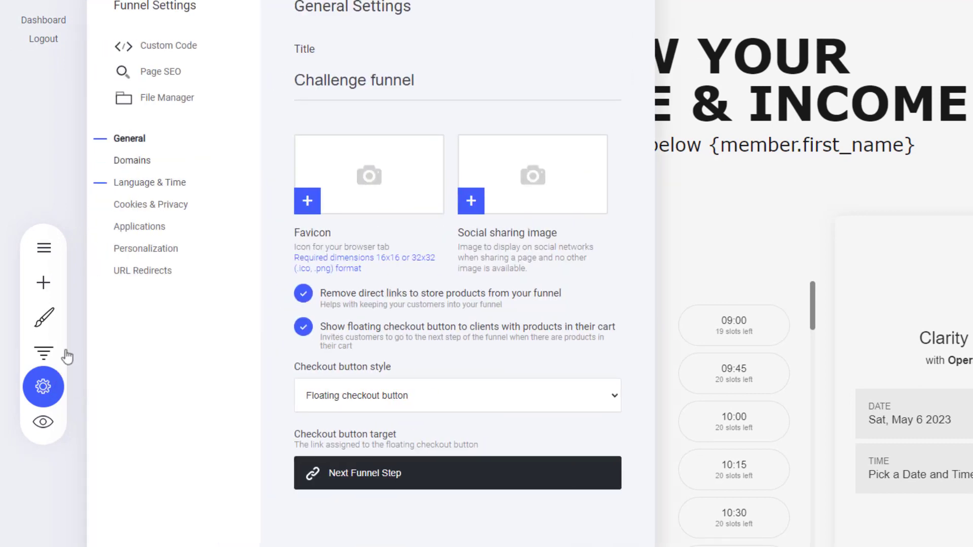
pyautogui.click(140, 231)
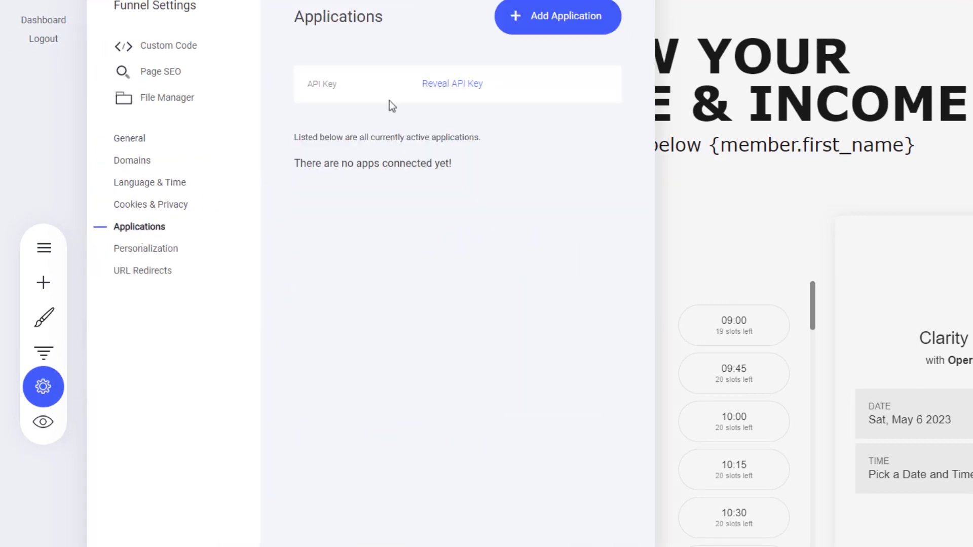
pyautogui.click(543, 29)
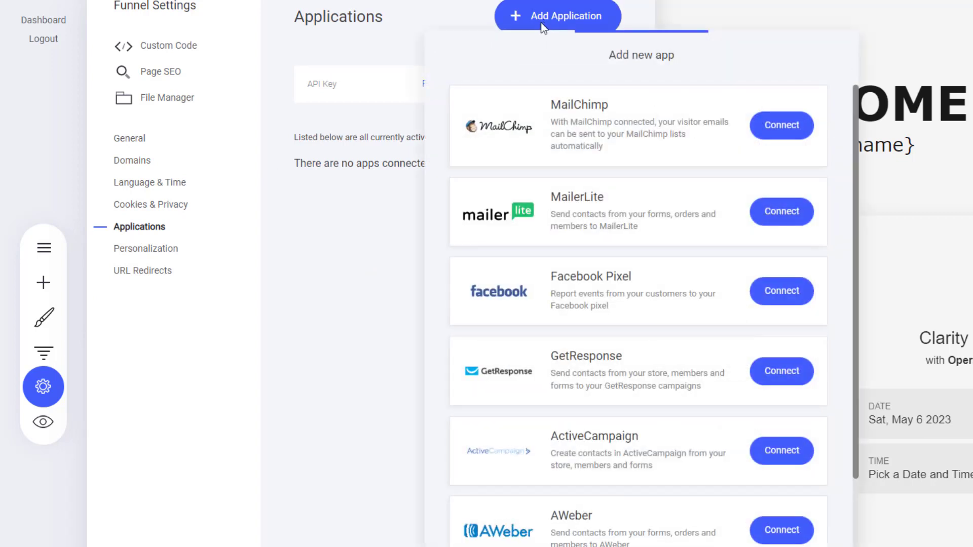
pyautogui.moveTo(855, 252); pyautogui.dragTo(857, 423)
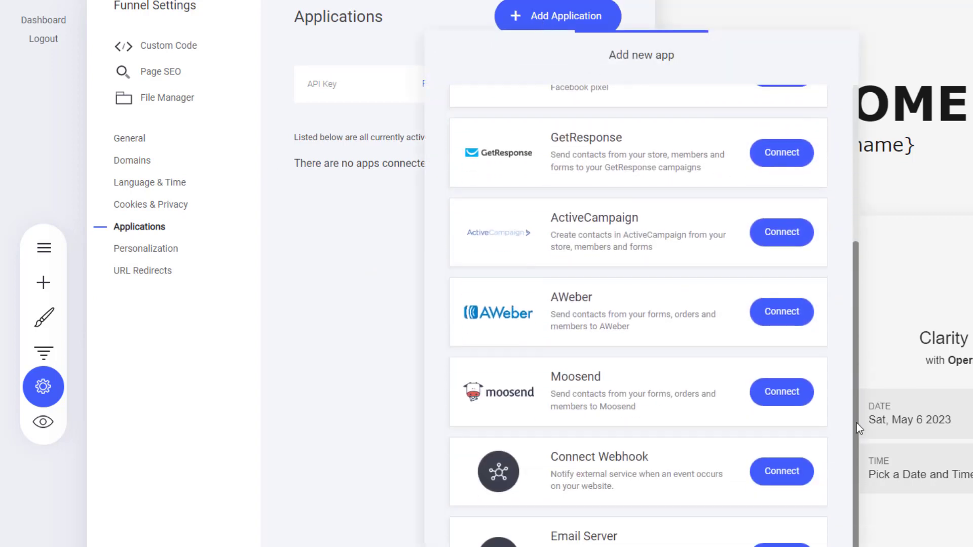
pyautogui.click(792, 478)
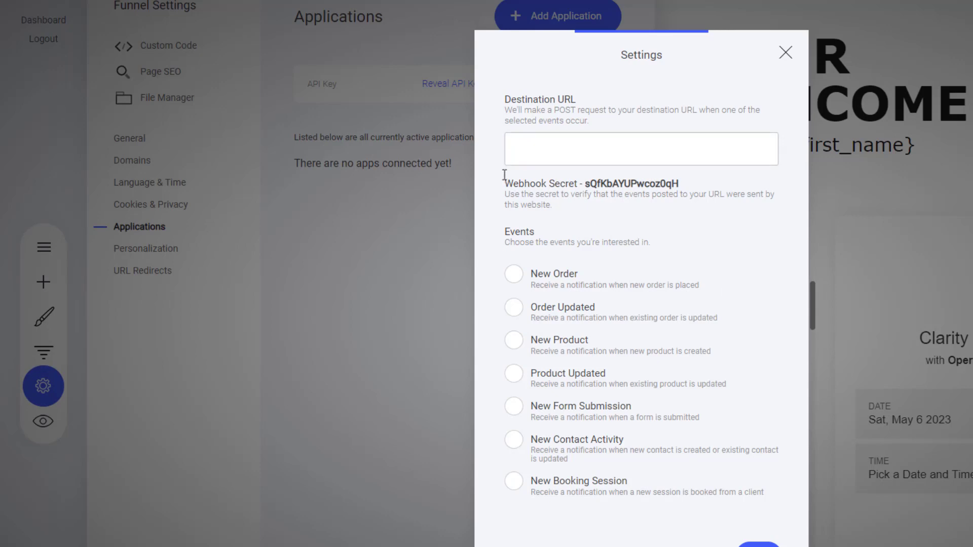
# - Send New Booking Session events to the pasted Flochat URL, save, and close Funnel Settings
pyautogui.click(514, 152)
pyautogui.hotkey('ctrl', 'v')
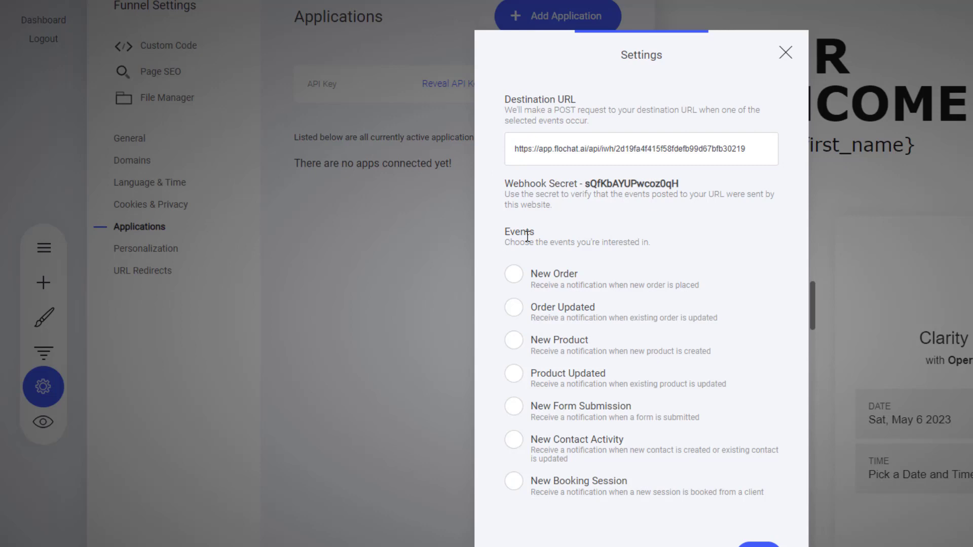
pyautogui.click(514, 407)
pyautogui.press('Up')
pyautogui.click(513, 406)
pyautogui.click(514, 481)
pyautogui.click(758, 545)
pyautogui.click(698, 251)
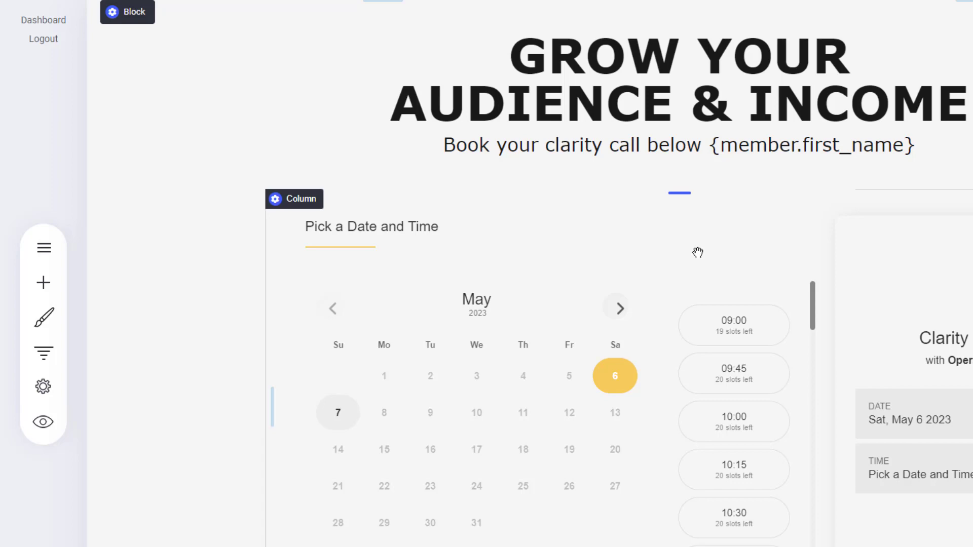
# - In the preview, book a Clarity call for Sun, May 7 at 10:30 with a name and e-mail
pyautogui.click(44, 433)
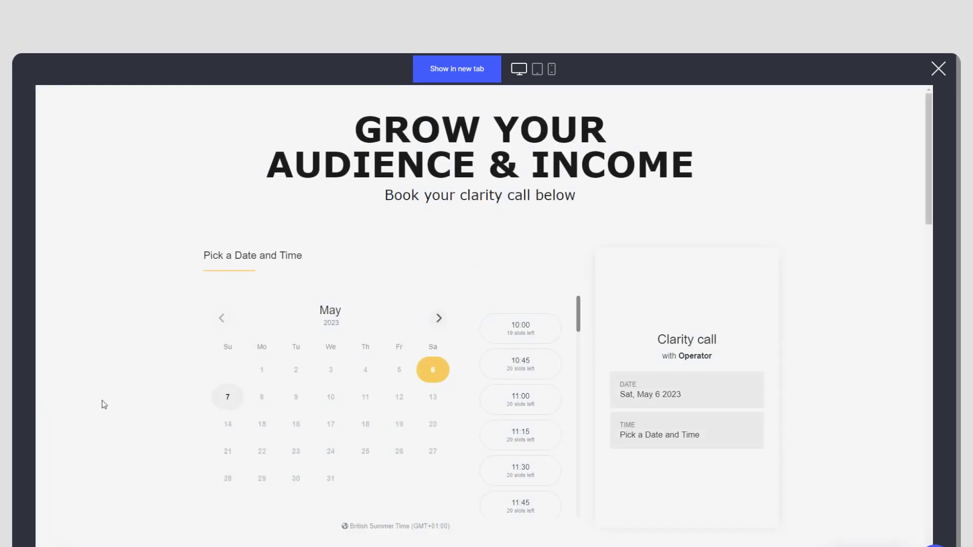
pyautogui.click(228, 400)
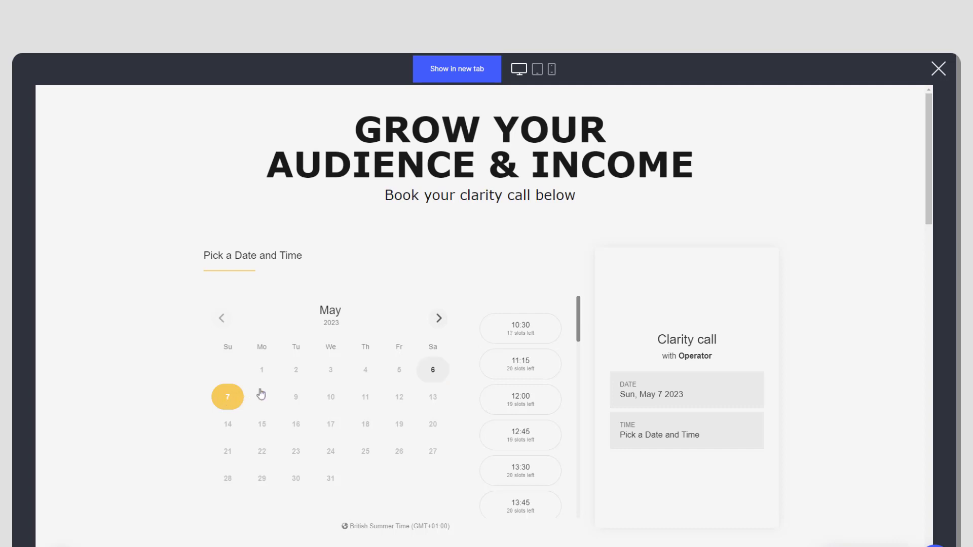
pyautogui.click(520, 330)
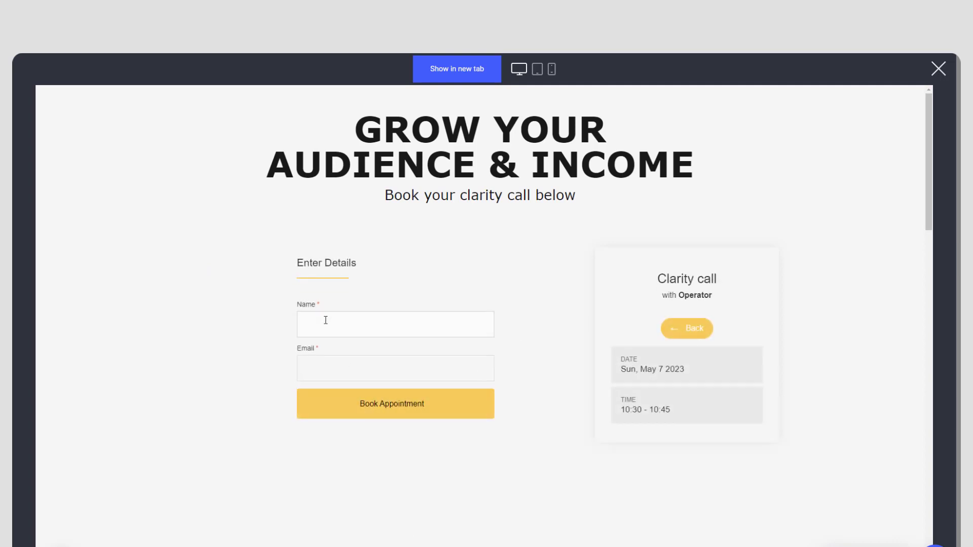
pyautogui.click(326, 321)
pyautogui.click(344, 376)
pyautogui.click(375, 403)
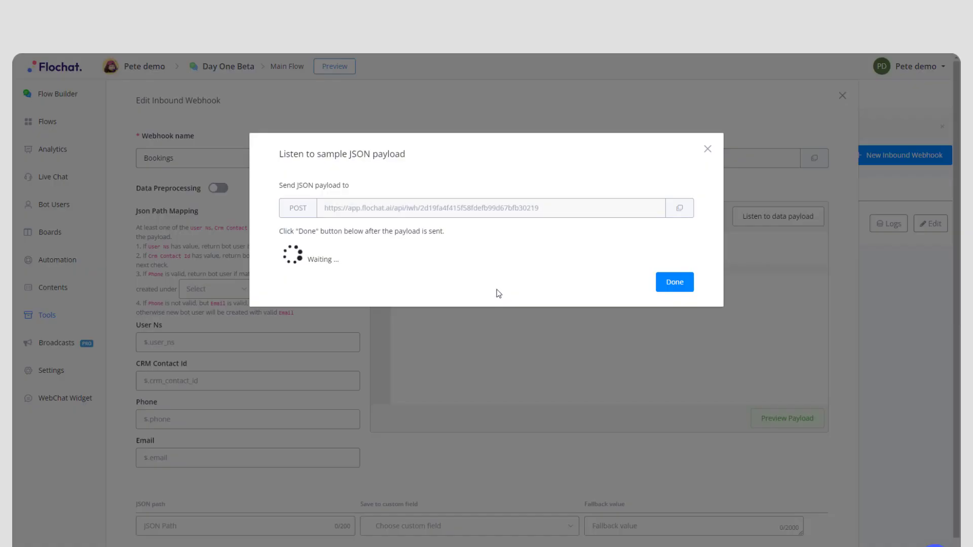
# - Confirm with Done that the Simvoly booking arrived as the sample payload
pyautogui.click(674, 288)
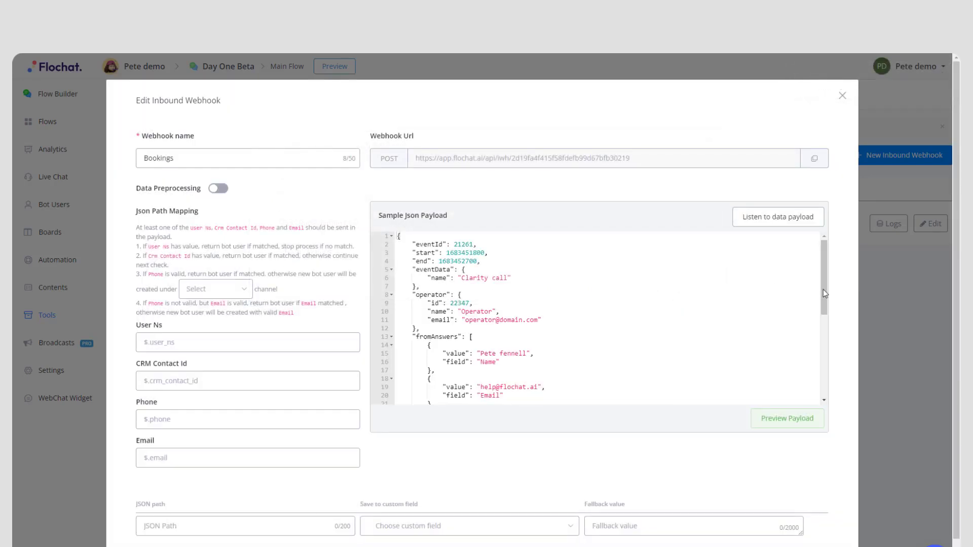
pyautogui.moveTo(822, 290); pyautogui.dragTo(819, 312)
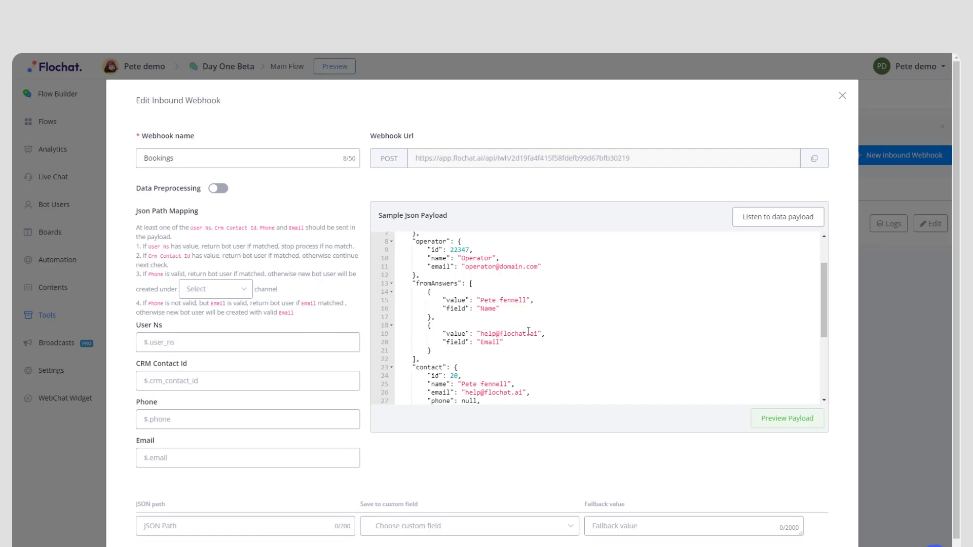
pyautogui.moveTo(823, 303); pyautogui.dragTo(824, 346)
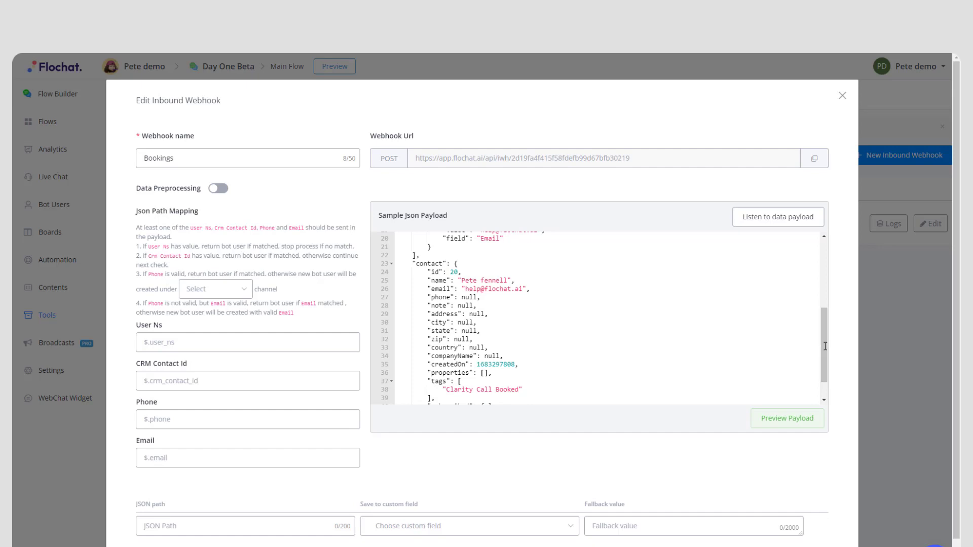
# - Preview the captured booking payload so it becomes selectable sample data
pyautogui.click(805, 424)
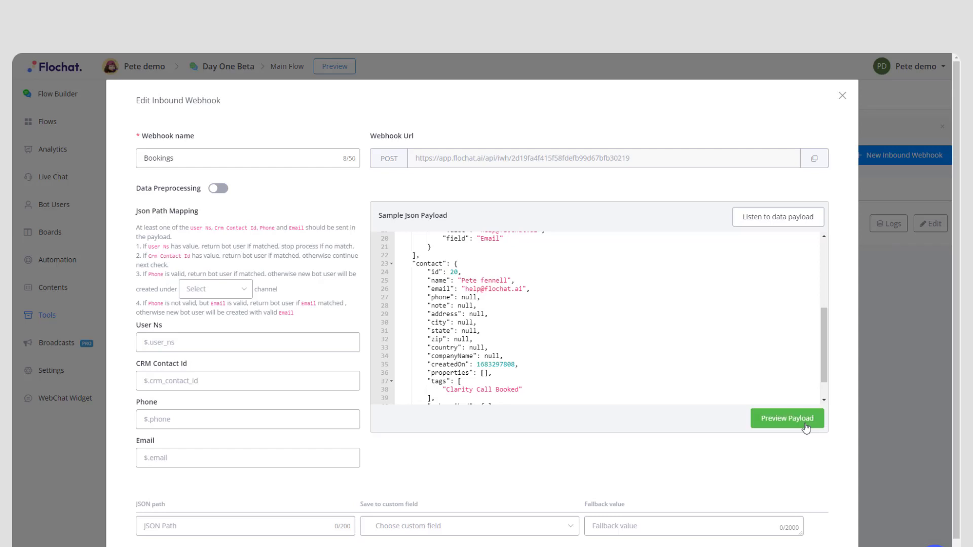
pyautogui.click(780, 421)
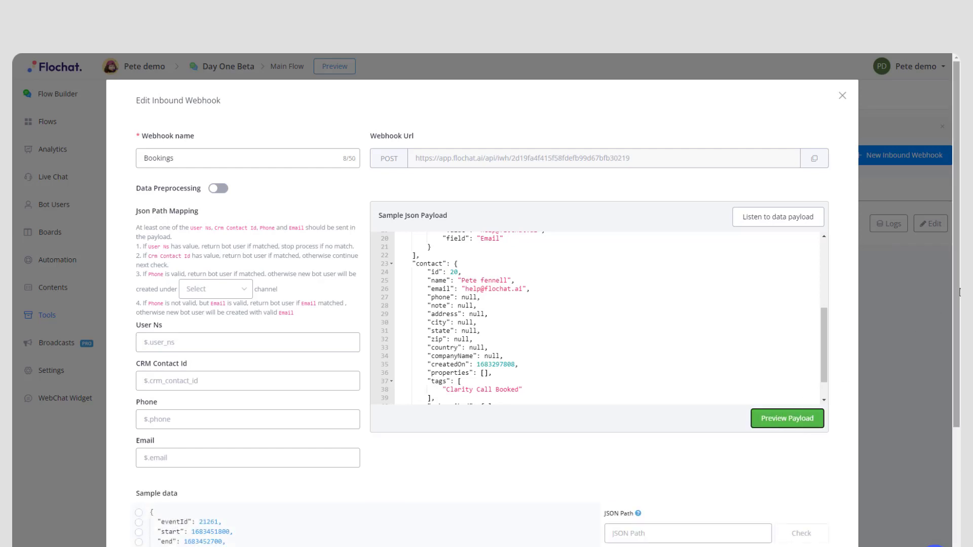
pyautogui.moveTo(959, 292); pyautogui.dragTo(959, 413)
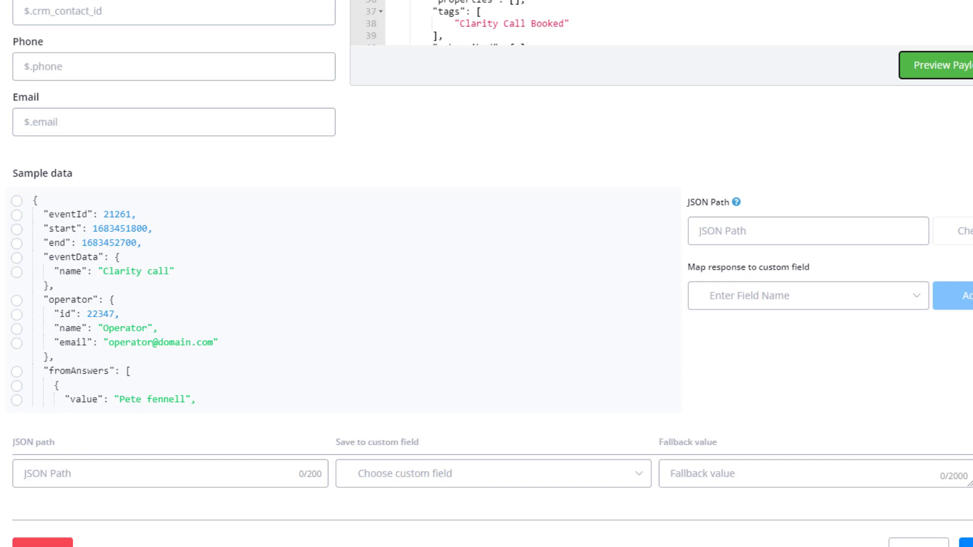
# - Switch between the Email and Phone matching fields and scroll to the sample data
pyautogui.click(48, 124)
pyautogui.click(49, 124)
pyautogui.click(67, 74)
pyautogui.click(68, 73)
pyautogui.click(254, 122)
pyautogui.moveTo(671, 214); pyautogui.dragTo(675, 304)
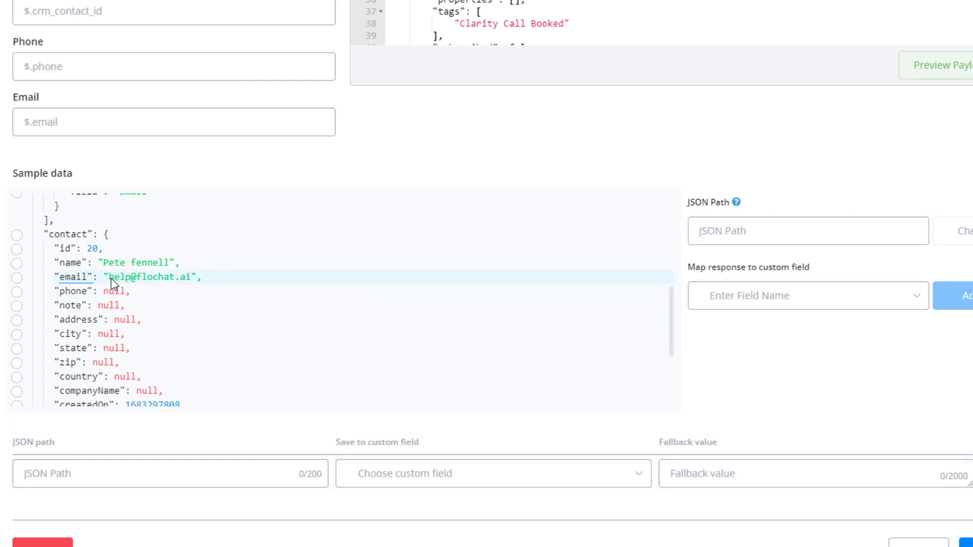
# - Pick the contact email in sample data and select its JSON path $.contact.email
pyautogui.click(16, 278)
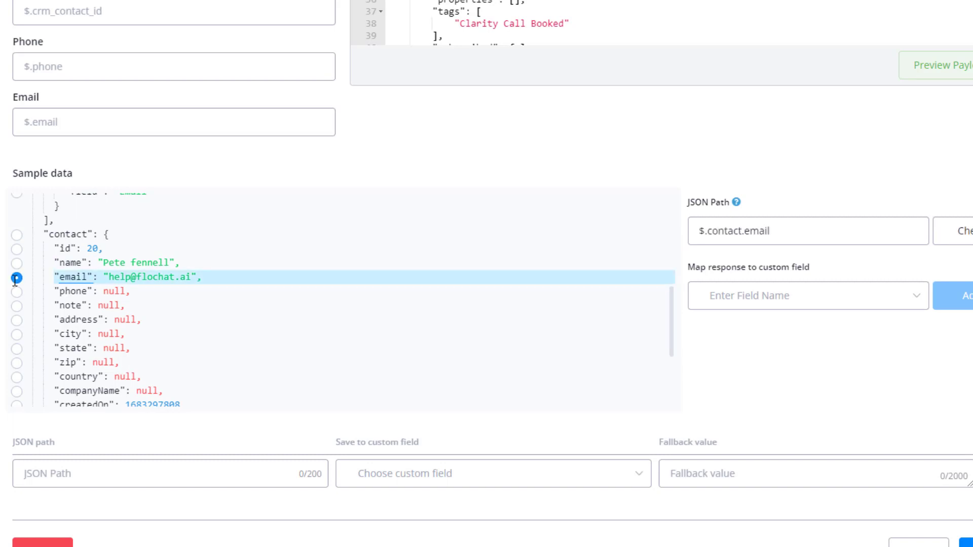
pyautogui.click(780, 231)
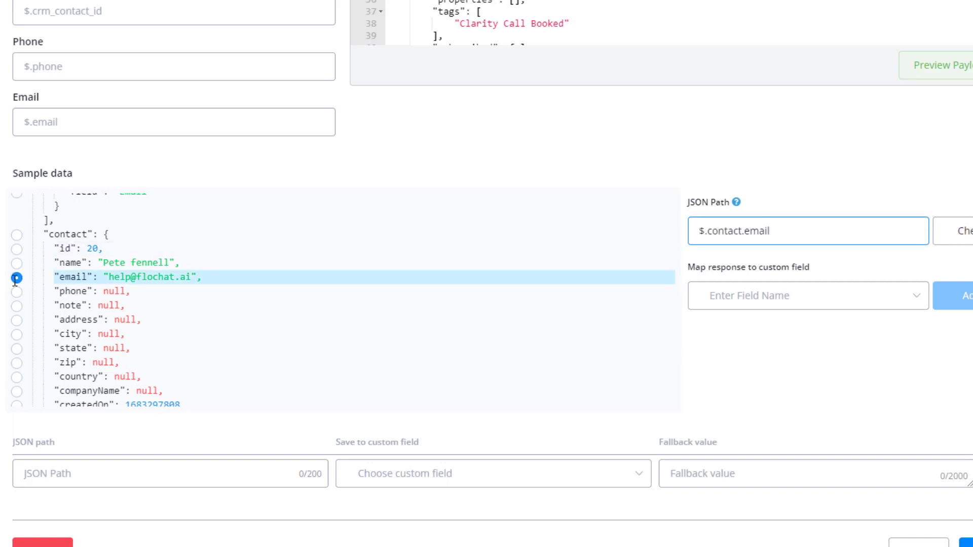
pyautogui.click(700, 215)
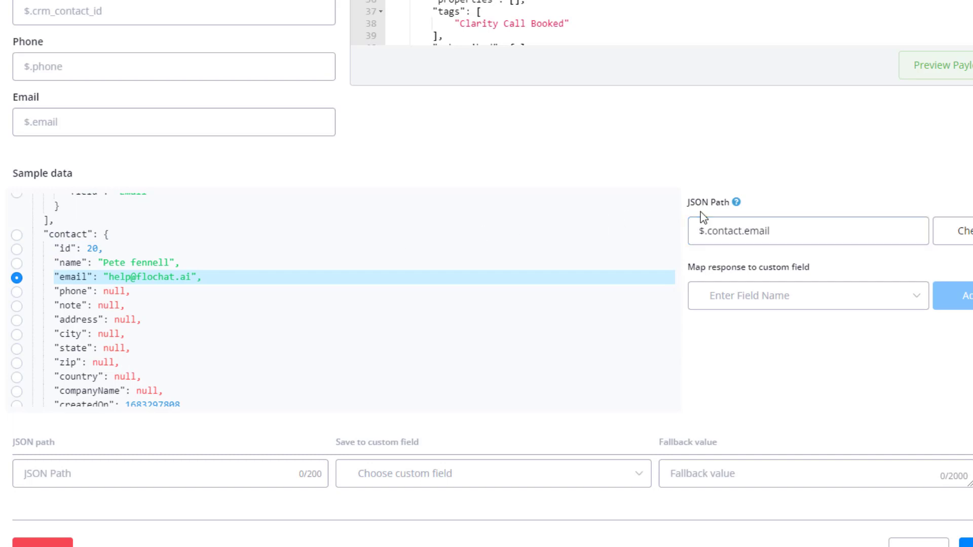
pyautogui.click(776, 231)
pyautogui.moveTo(776, 231); pyautogui.dragTo(697, 234)
pyautogui.hotkey('ctrl', 'c')
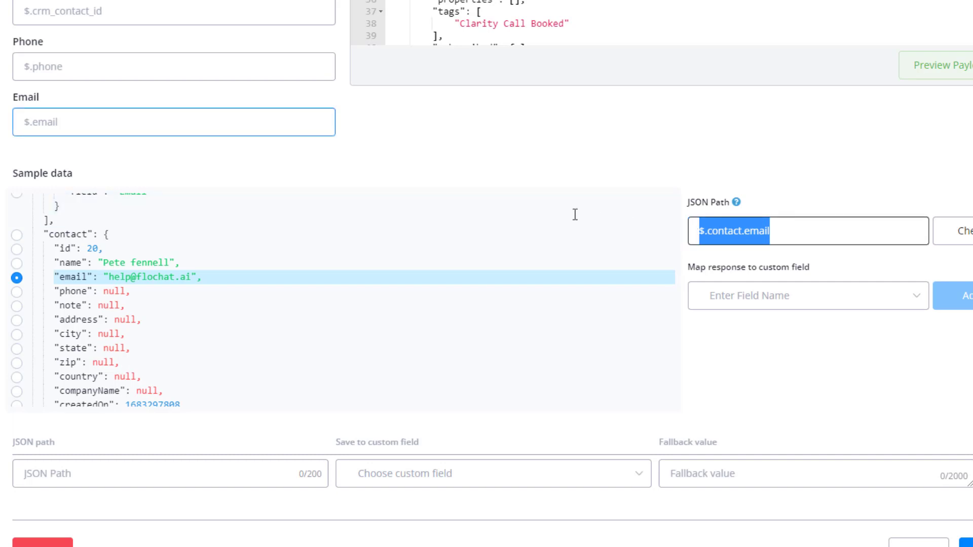
# - Match bot users on $.contact.email by pasting the path into the Email field
pyautogui.click(24, 125)
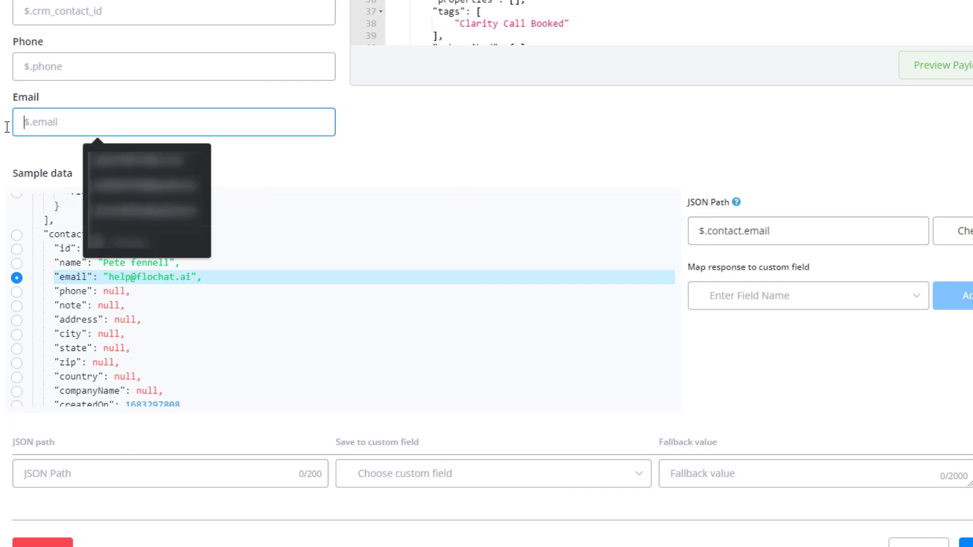
pyautogui.hotkey('ctrl', 'v')
pyautogui.click(5, 127)
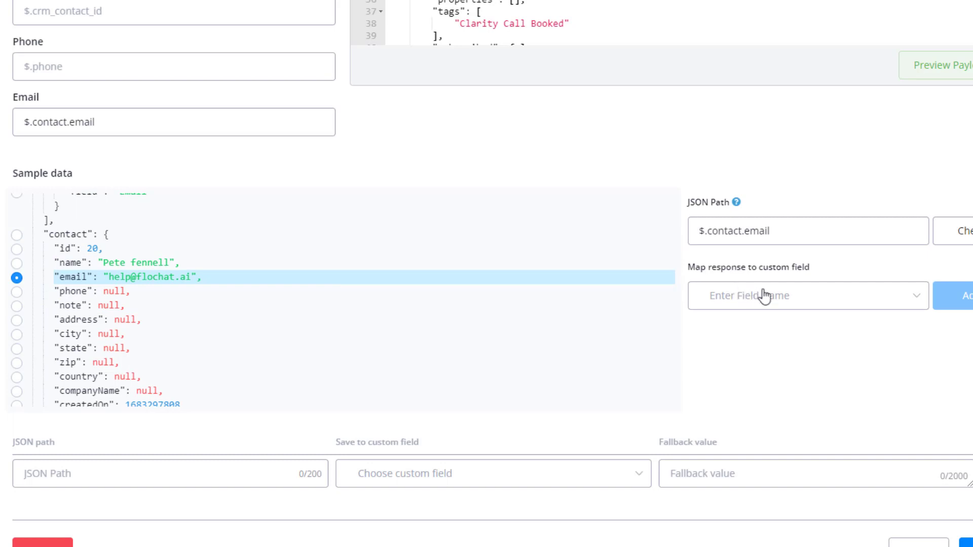
# - Add a mapping that saves $.contact.email into the Email field
pyautogui.click(794, 301)
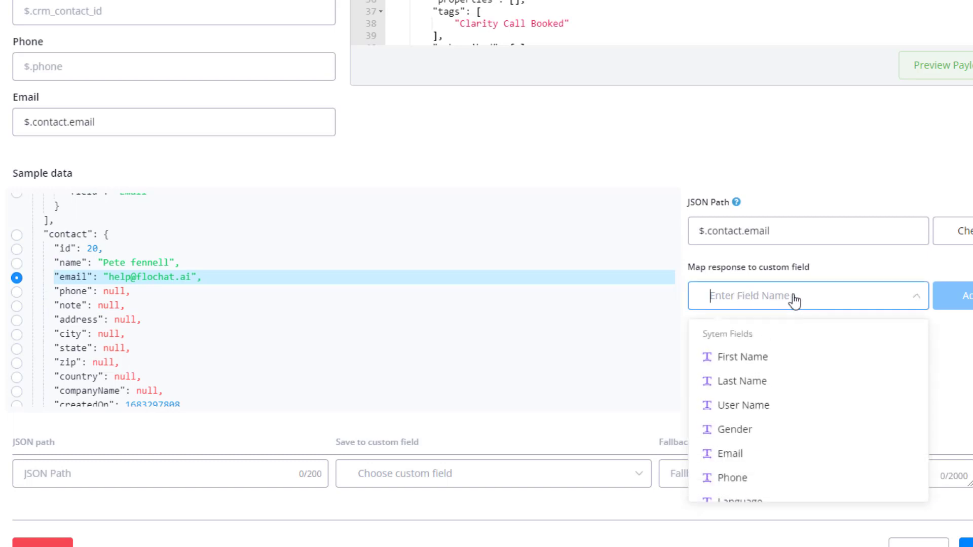
pyautogui.click(737, 457)
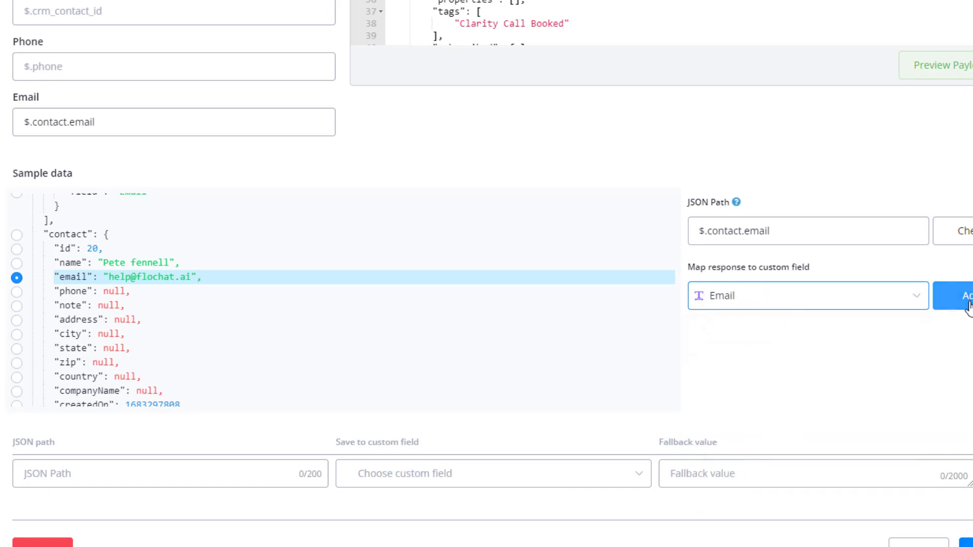
pyautogui.click(968, 306)
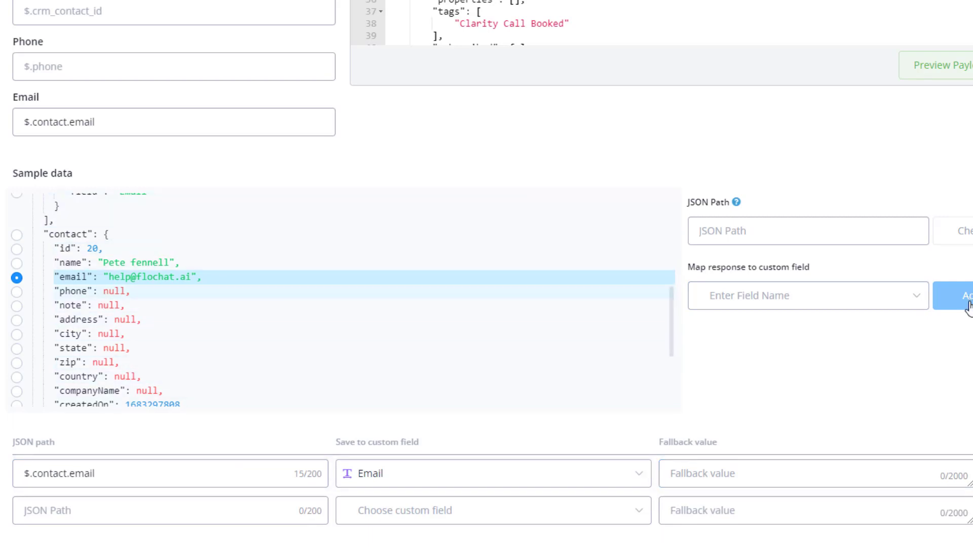
# - Map the sample data's $.start value into the 'booking start' custom field
pyautogui.moveTo(673, 333); pyautogui.dragTo(679, 216)
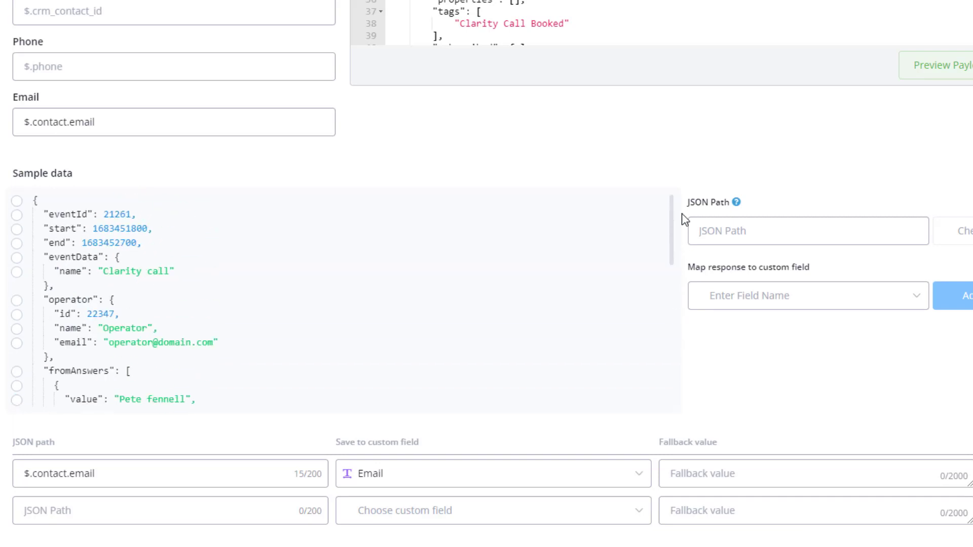
pyautogui.click(17, 201)
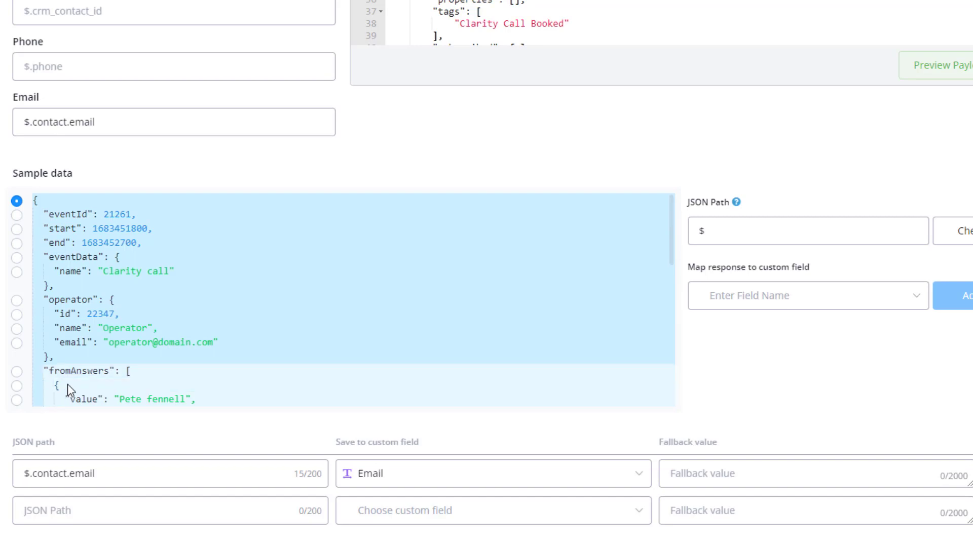
pyautogui.click(18, 230)
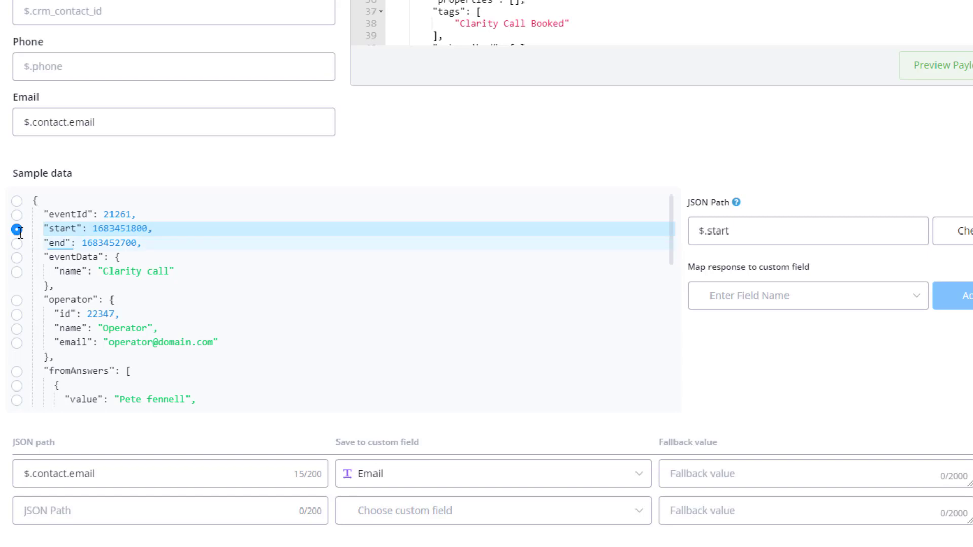
pyautogui.click(780, 307)
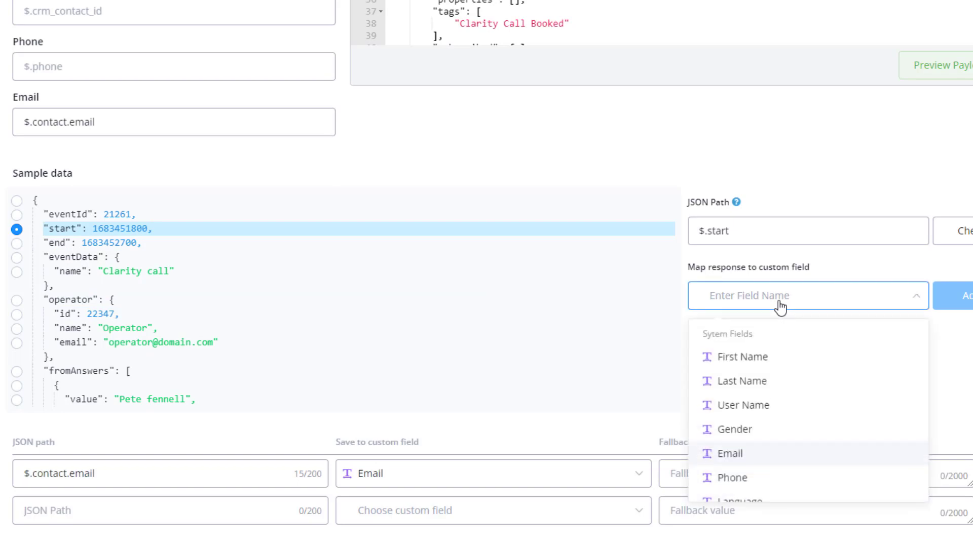
pyautogui.write('book')
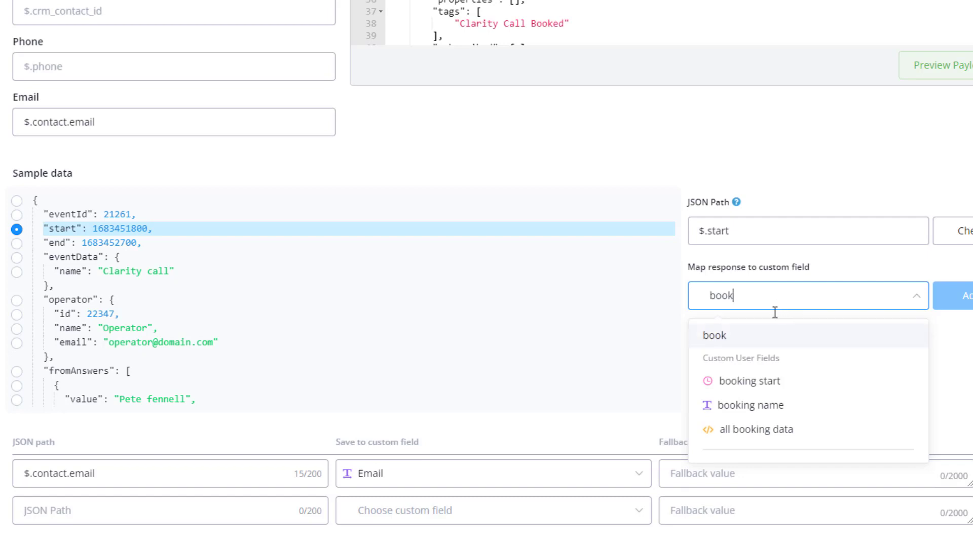
pyautogui.click(746, 383)
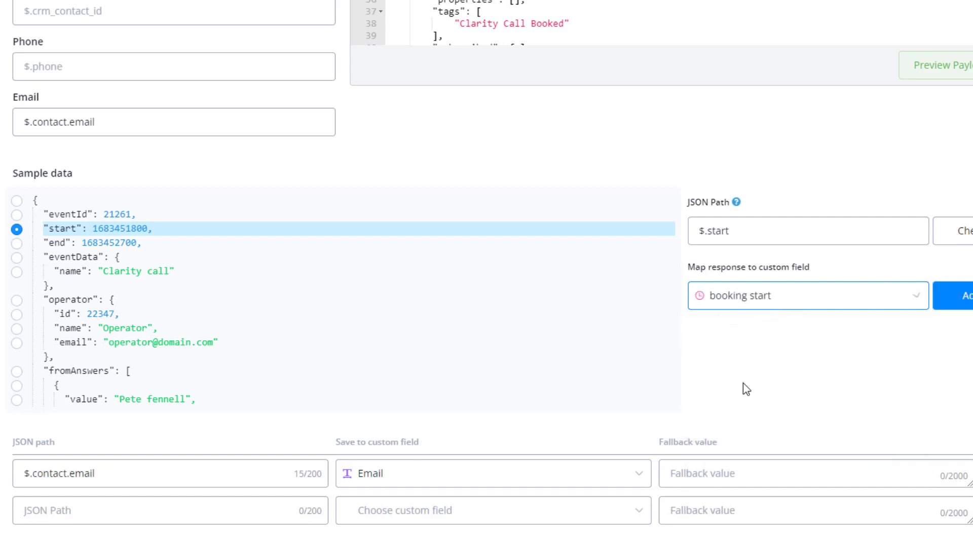
pyautogui.click(960, 306)
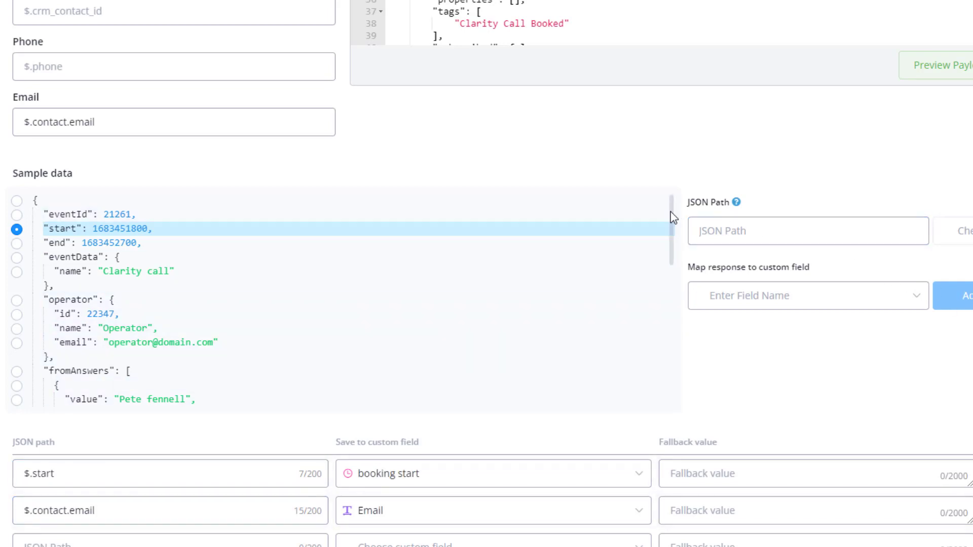
pyautogui.moveTo(671, 220); pyautogui.dragTo(670, 304)
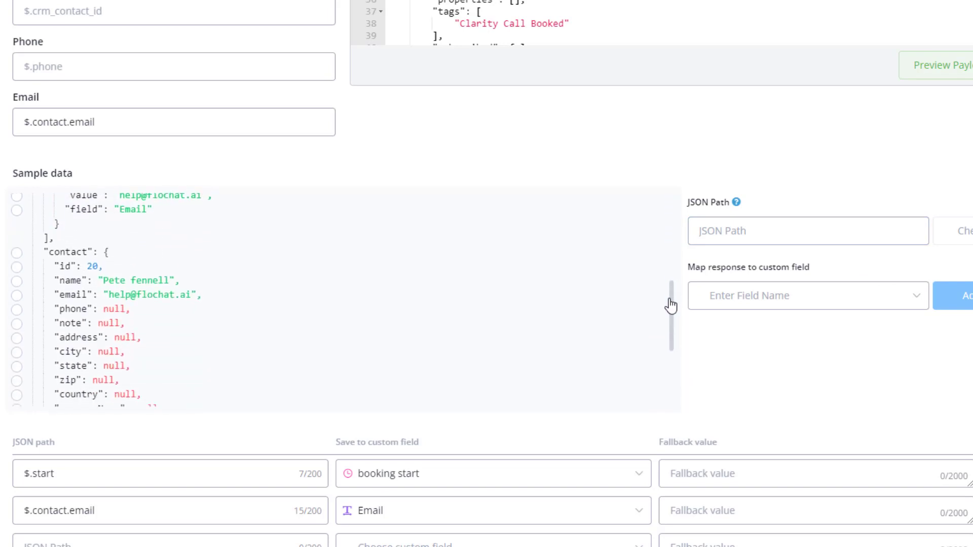
# - Map the sample data's $.contact.name into the User Name field
pyautogui.click(17, 280)
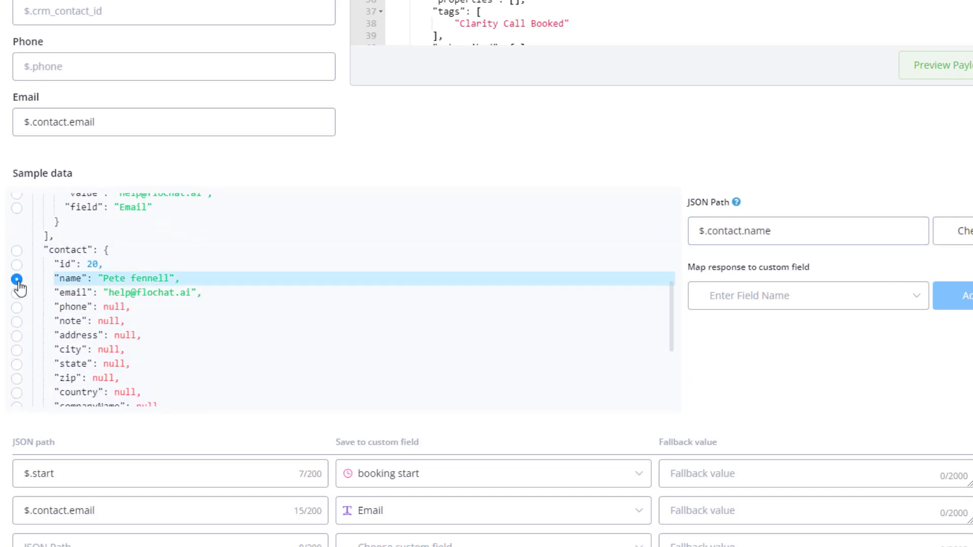
pyautogui.click(783, 304)
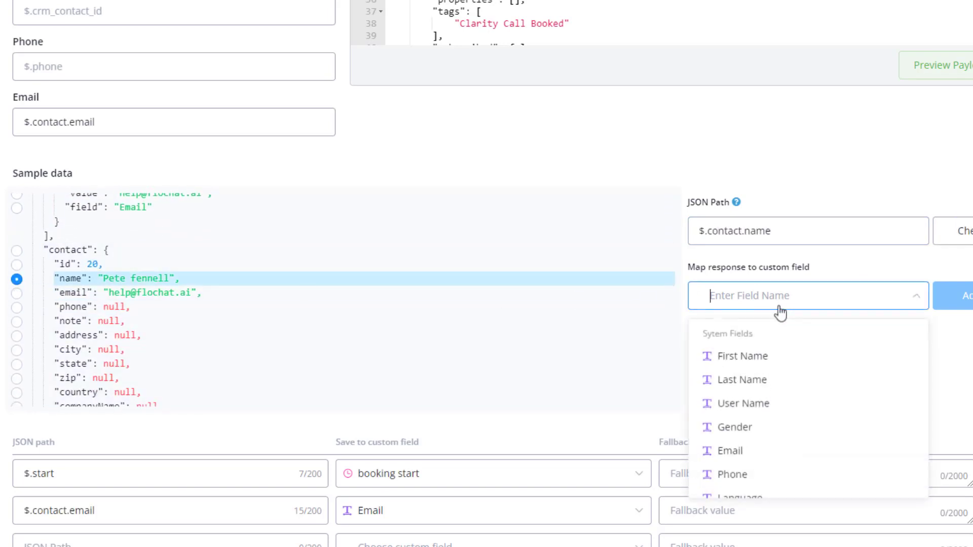
pyautogui.click(738, 408)
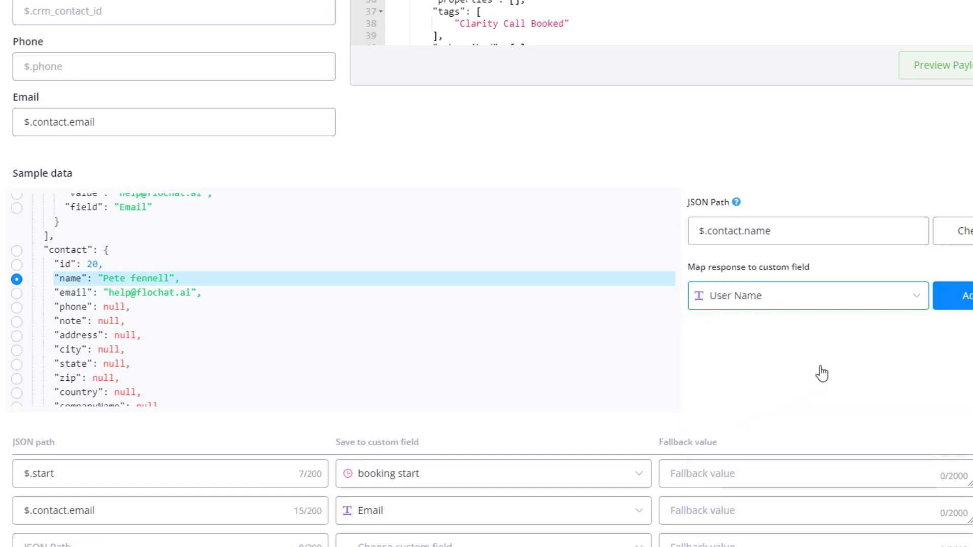
pyautogui.click(962, 295)
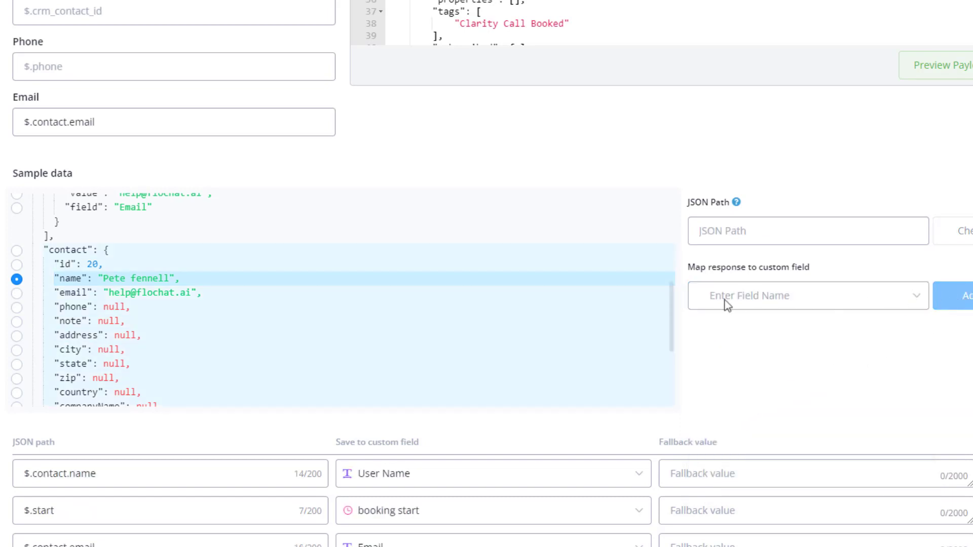
pyautogui.moveTo(674, 308); pyautogui.dragTo(676, 205)
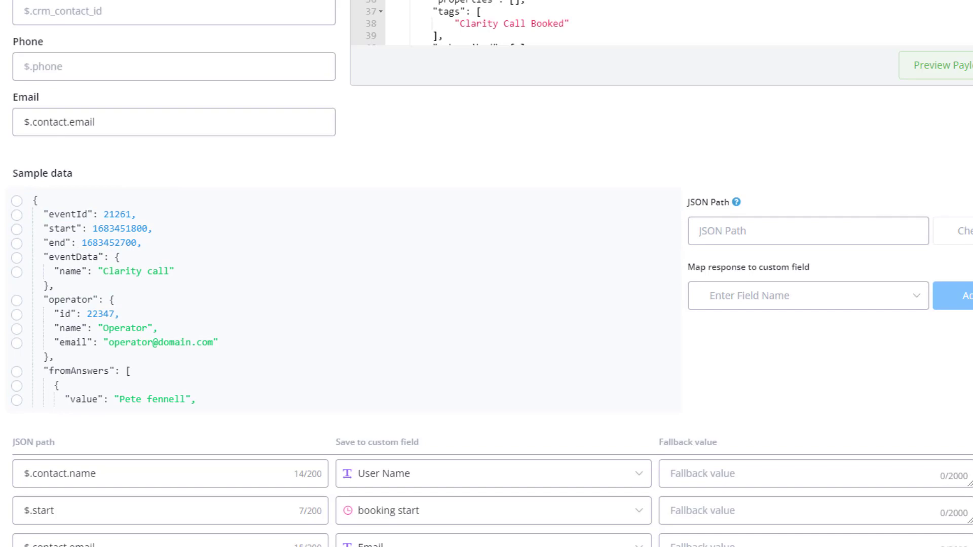
pyautogui.scroll(2, 873, 207)
pyautogui.scroll(3, 873, 208)
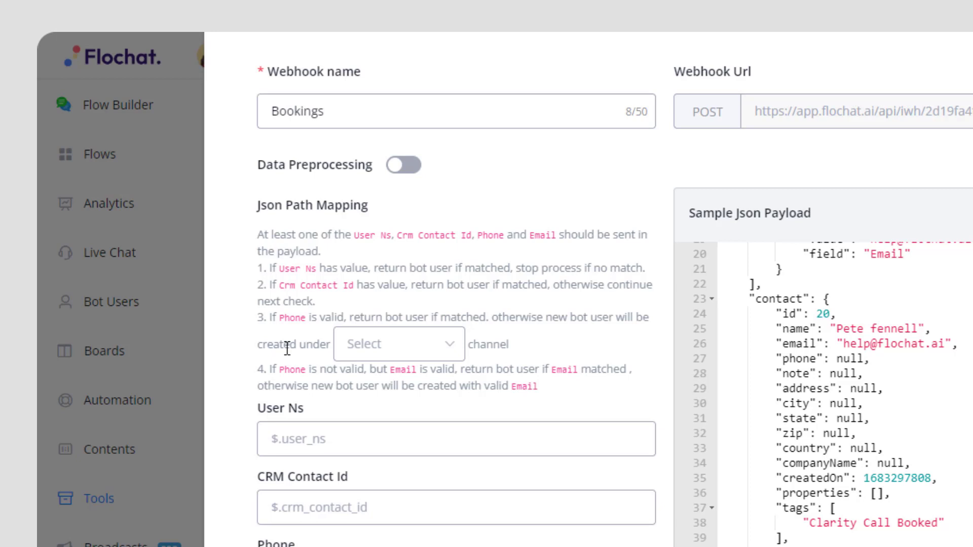
# - Choose the channel for new bot users and save the Bookings webhook
pyautogui.click(434, 349)
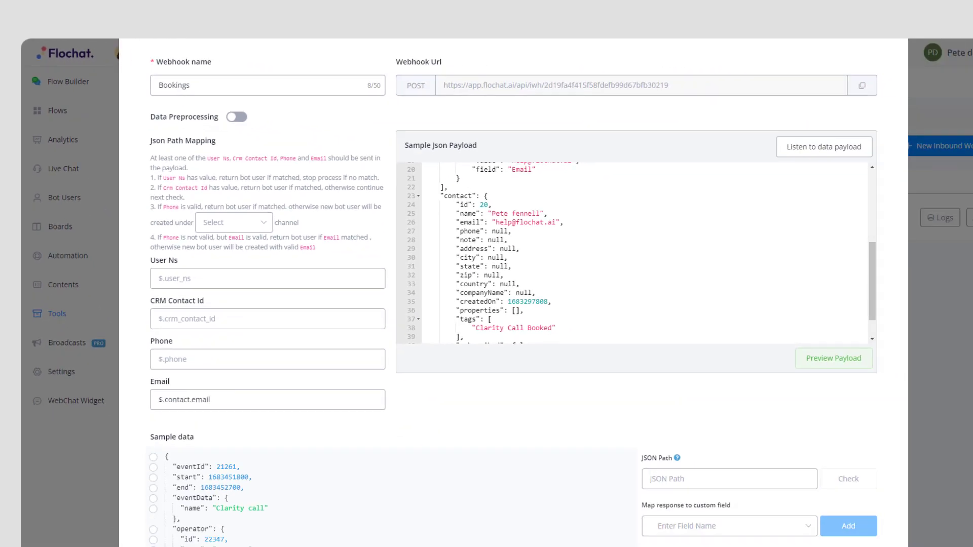
pyautogui.scroll(-5, 952, 418)
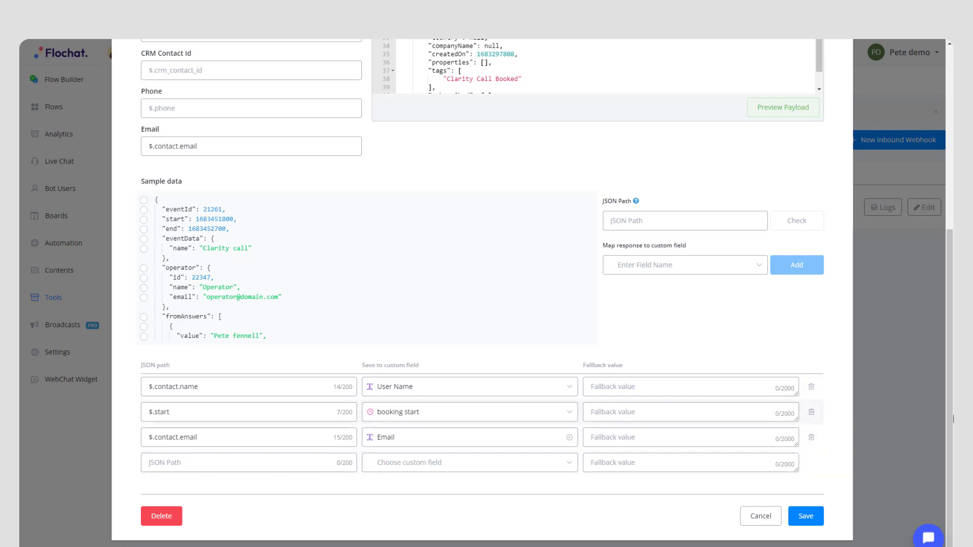
pyautogui.click(798, 517)
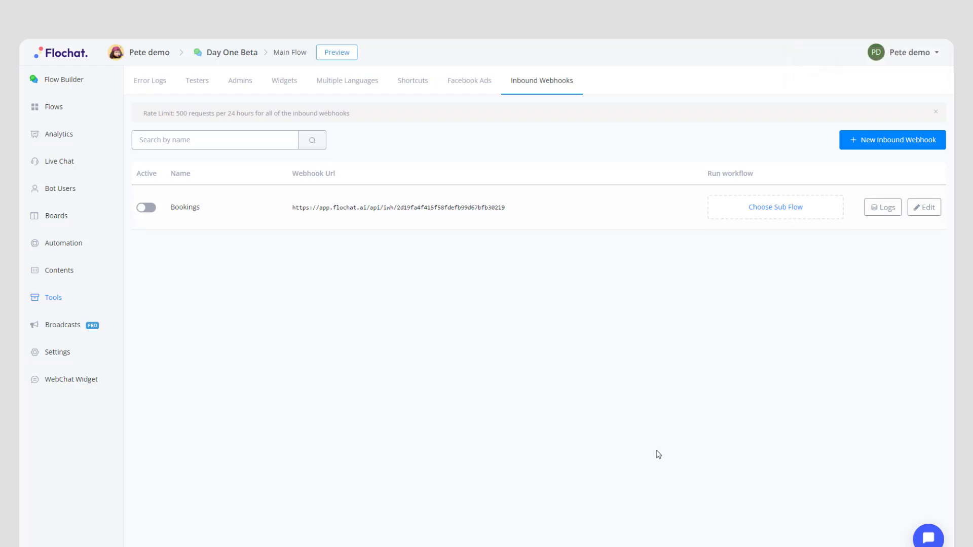
# - Link Bookings to the Booking confirmation sub flow and set the webhook Active
pyautogui.click(765, 217)
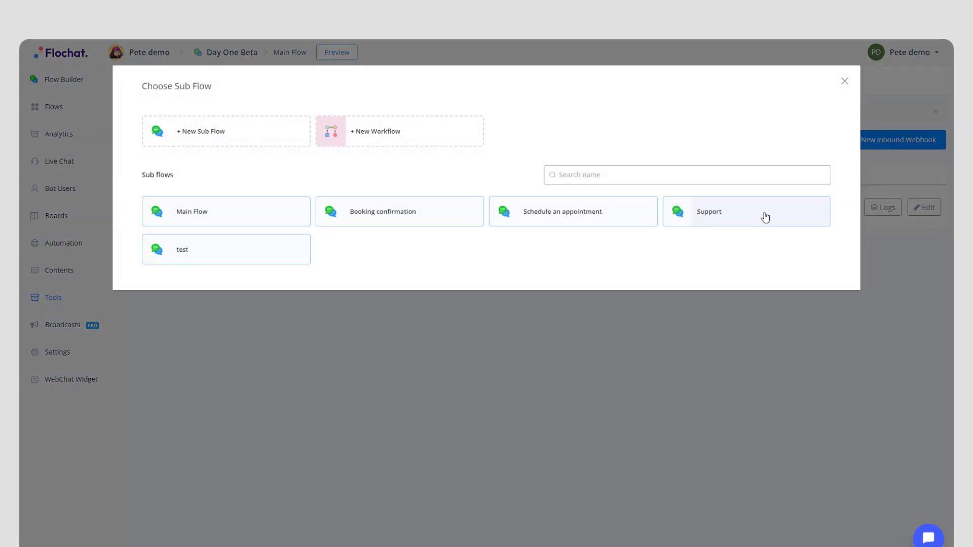
pyautogui.click(400, 212)
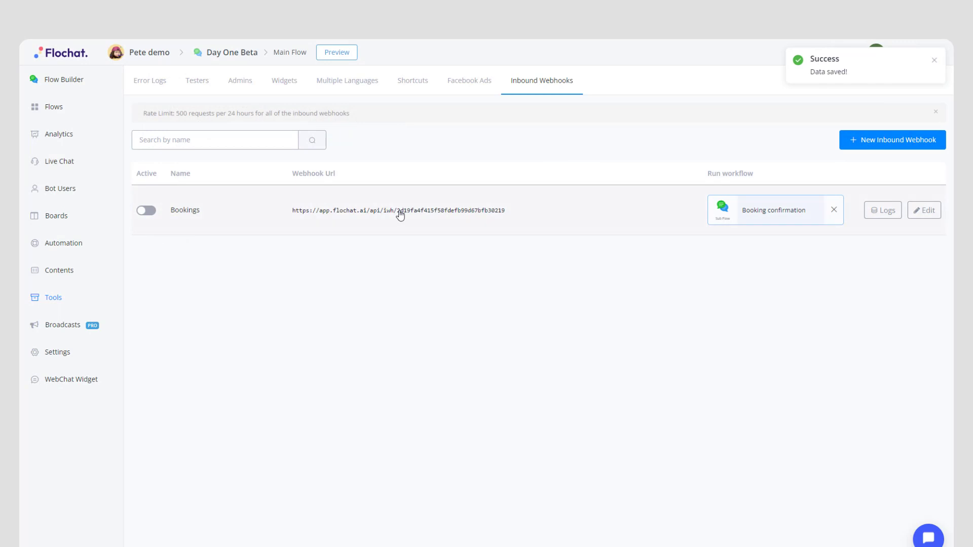
pyautogui.click(146, 211)
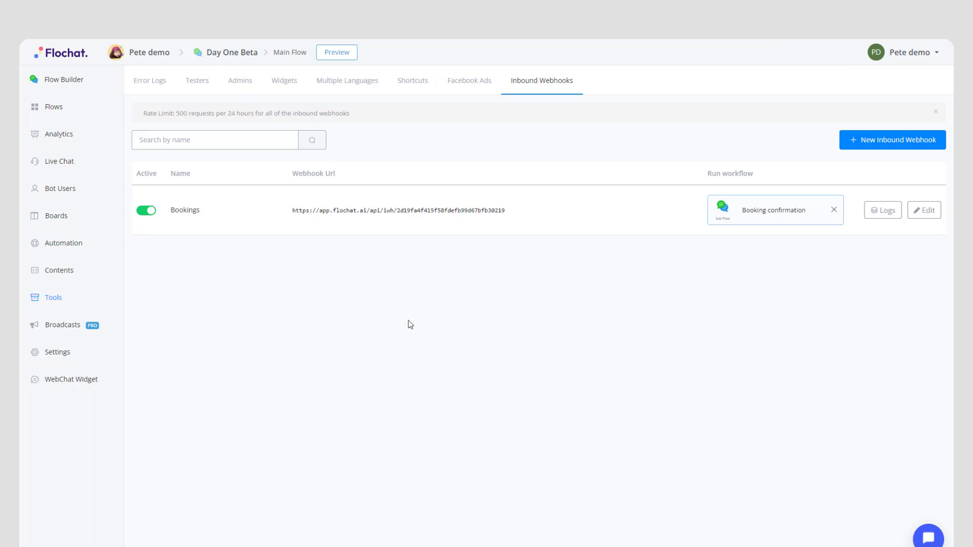
pyautogui.click(55, 113)
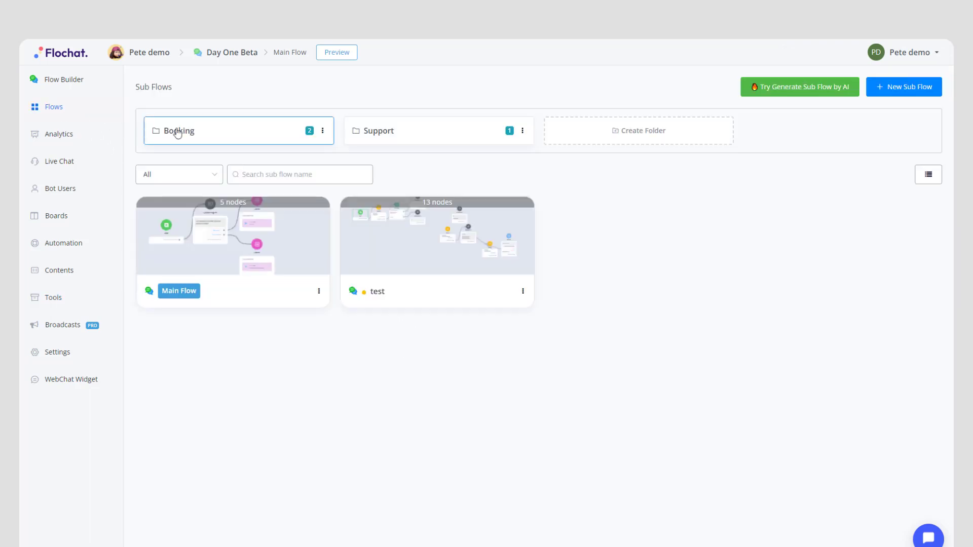
# - Open Booking confirmation from the Booking folder, review its diagram, and start a draft
pyautogui.click(203, 134)
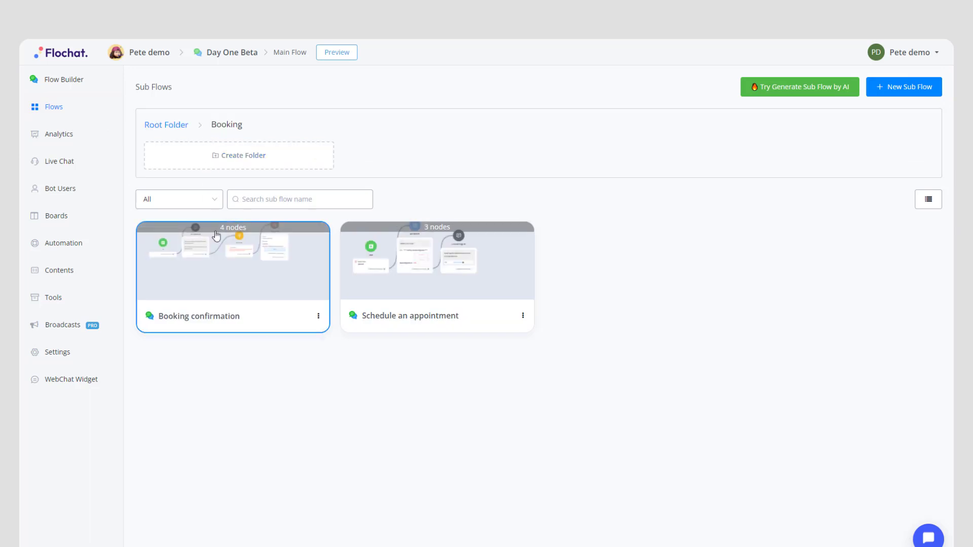
pyautogui.click(222, 295)
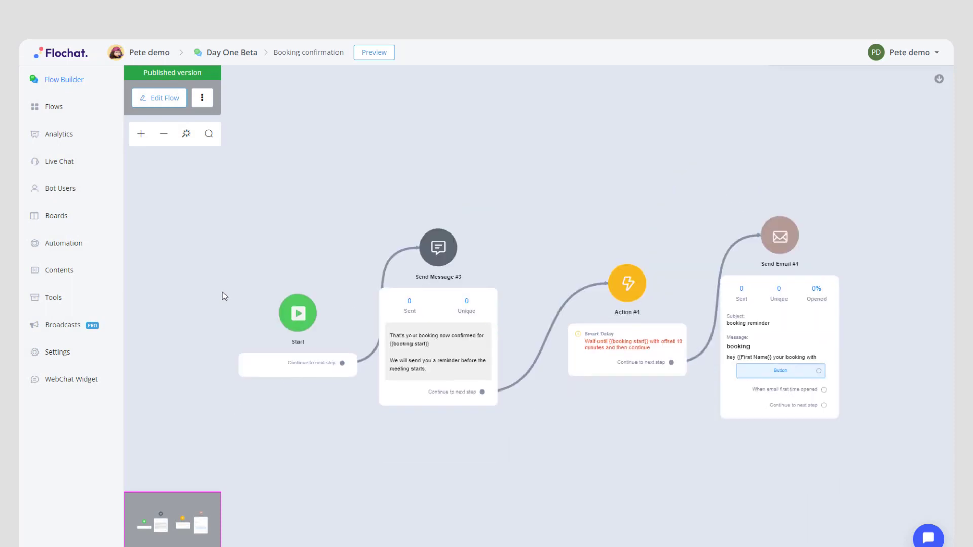
pyautogui.moveTo(301, 218); pyautogui.dragTo(303, 182)
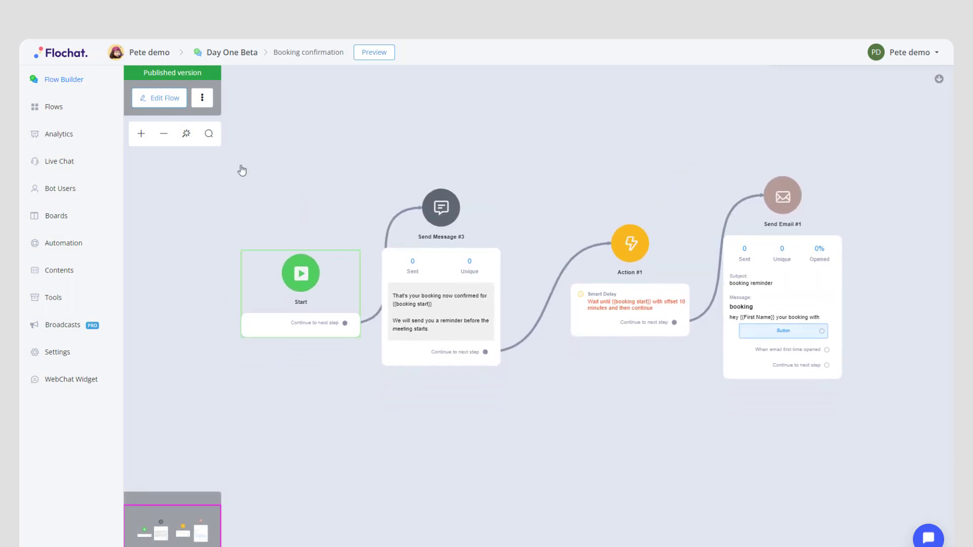
pyautogui.click(141, 133)
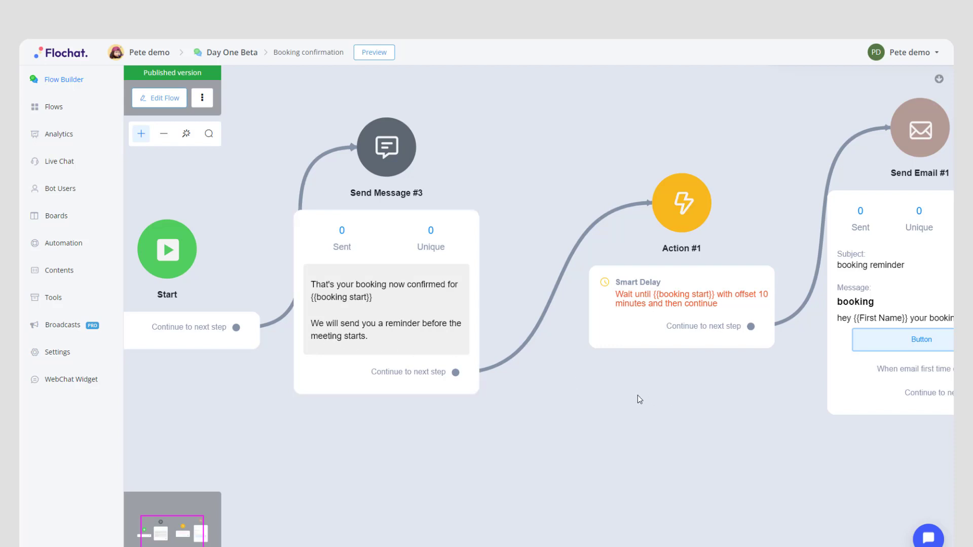
pyautogui.moveTo(638, 395); pyautogui.dragTo(412, 389)
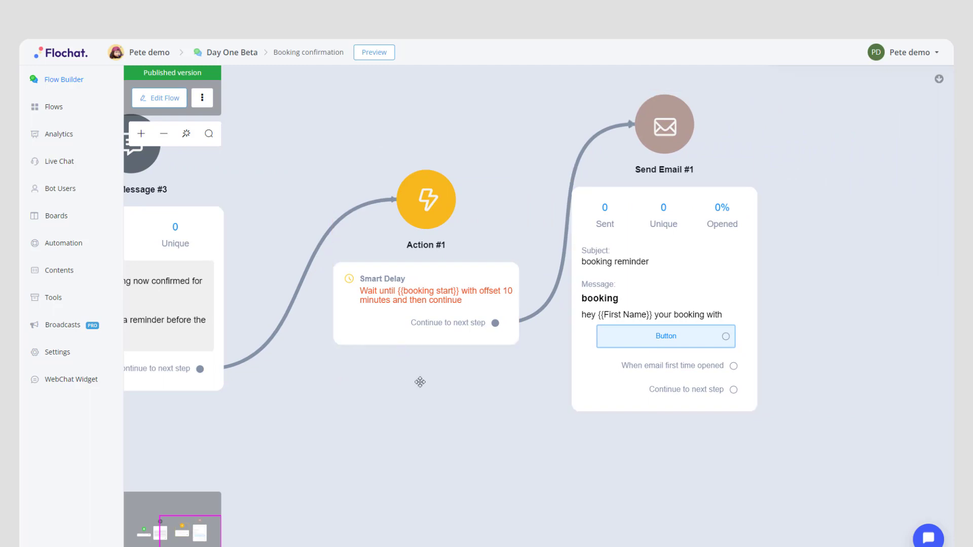
pyautogui.moveTo(406, 383); pyautogui.dragTo(589, 383)
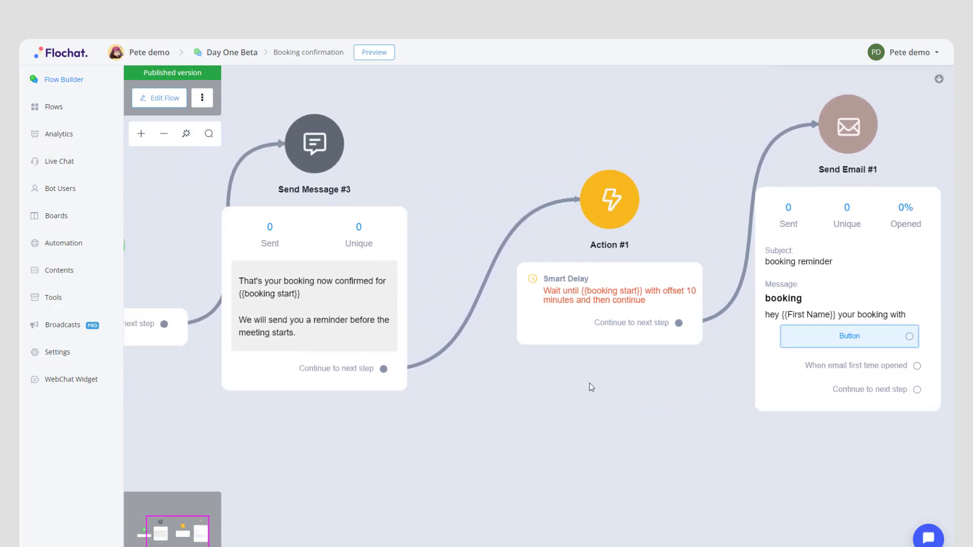
pyautogui.moveTo(456, 417); pyautogui.dragTo(528, 373)
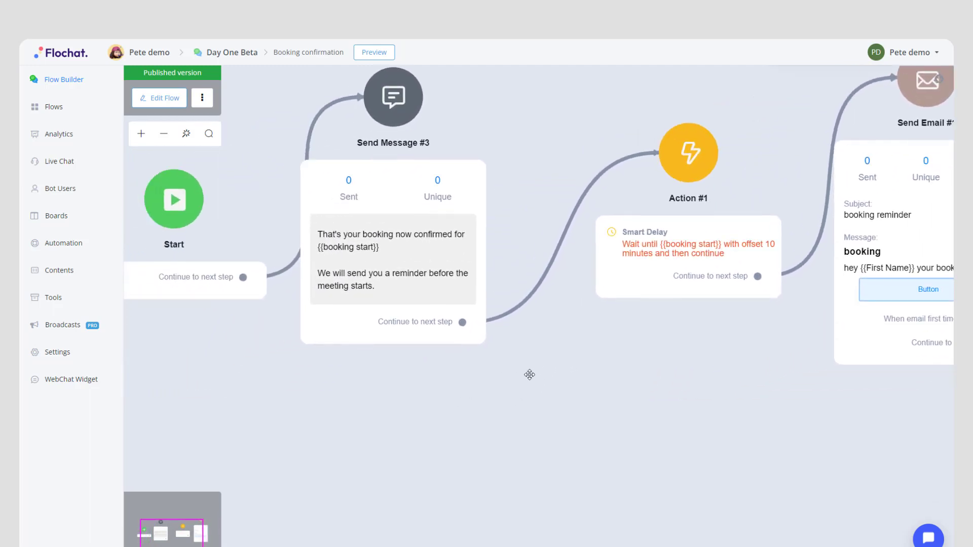
pyautogui.click(165, 98)
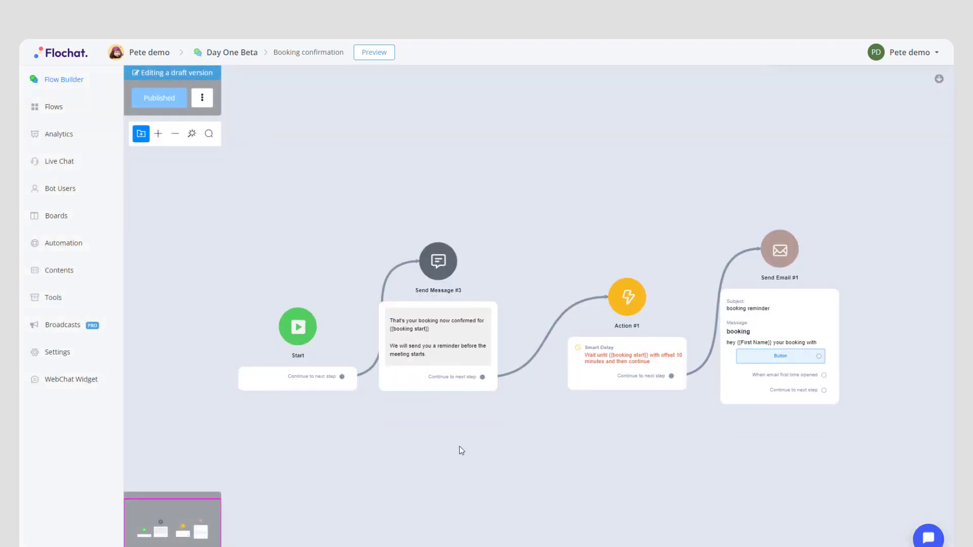
# - Add an Action #2 step below Send Message #3 holding an SMS Notification
pyautogui.moveTo(461, 451); pyautogui.dragTo(409, 342)
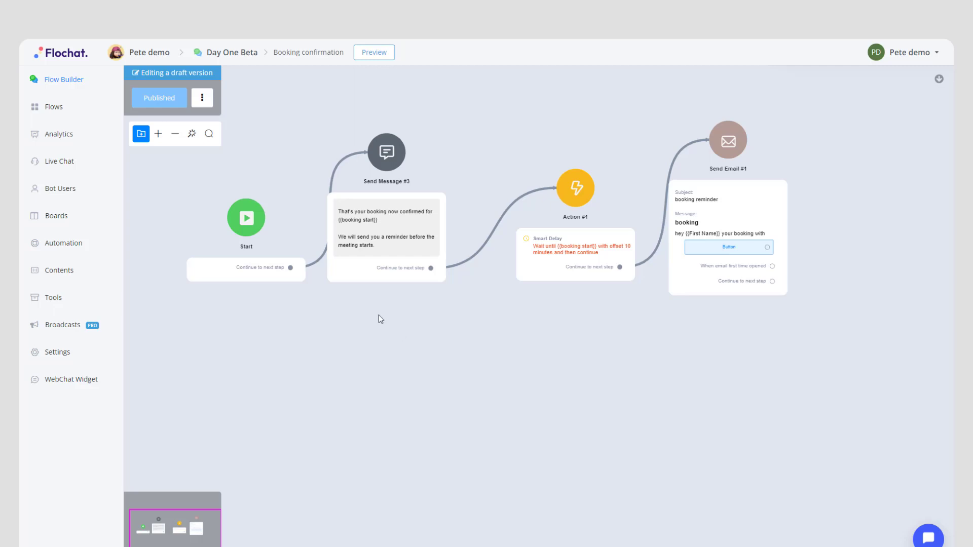
pyautogui.click(140, 133)
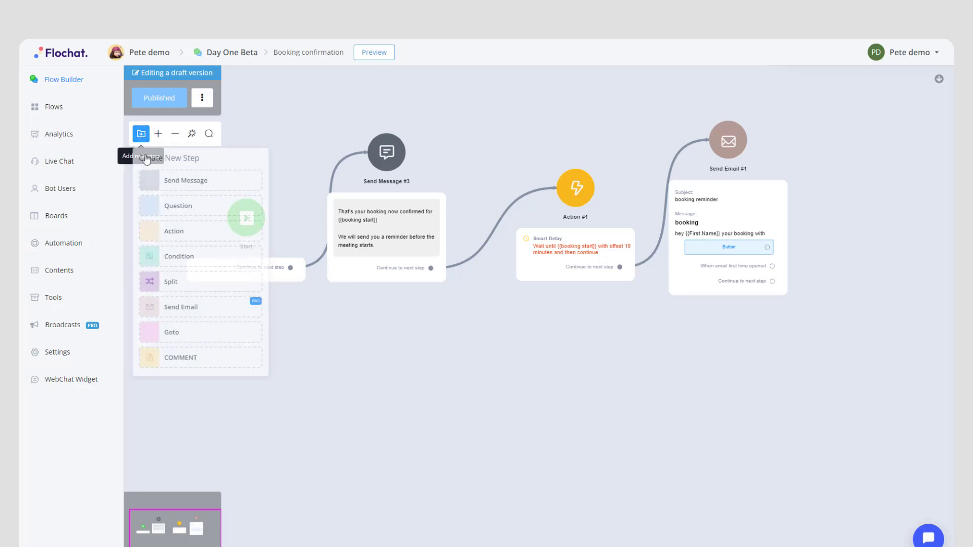
pyautogui.click(166, 237)
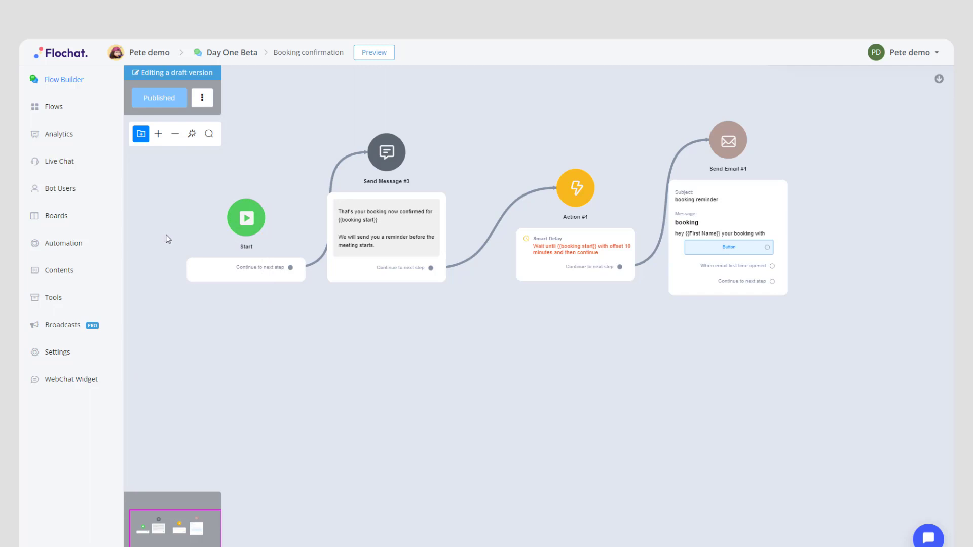
pyautogui.moveTo(511, 353); pyautogui.dragTo(494, 489)
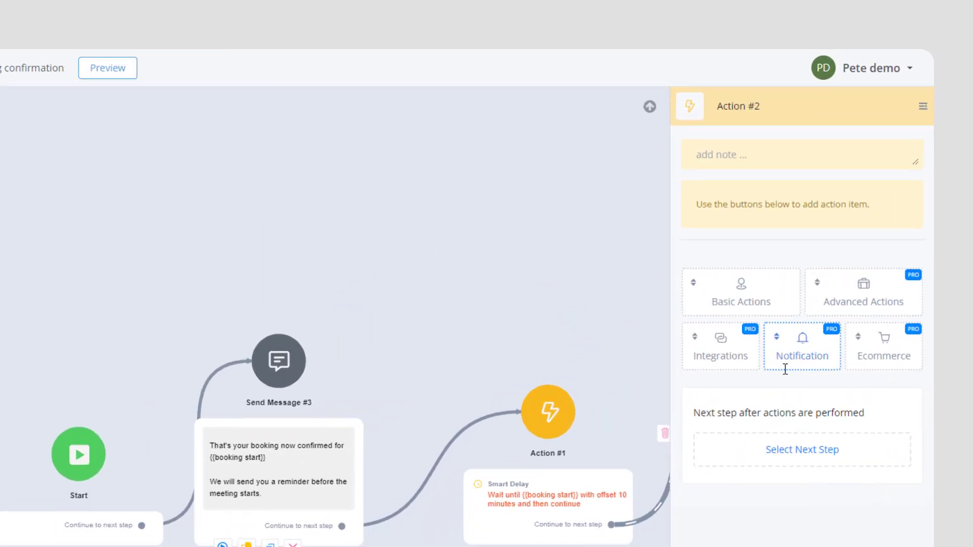
pyautogui.click(852, 260)
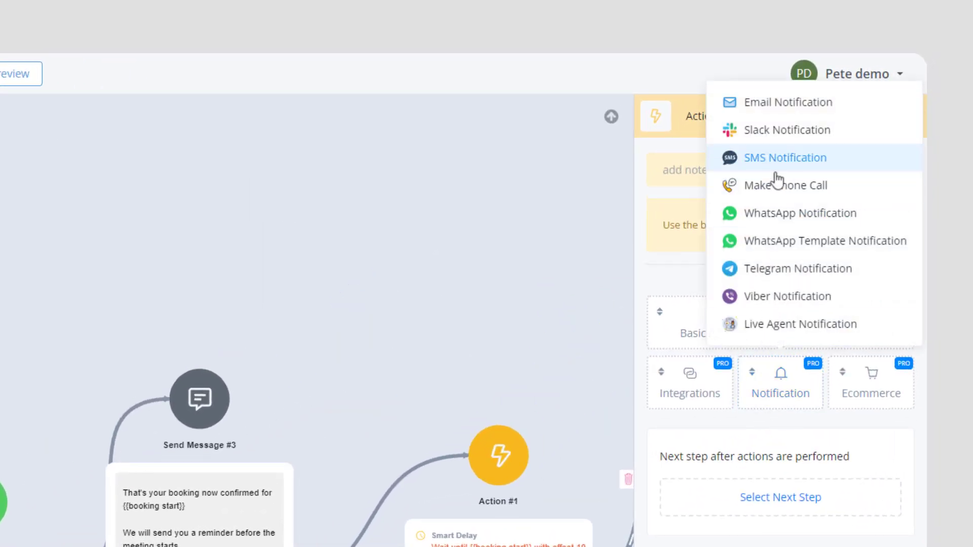
pyautogui.click(750, 159)
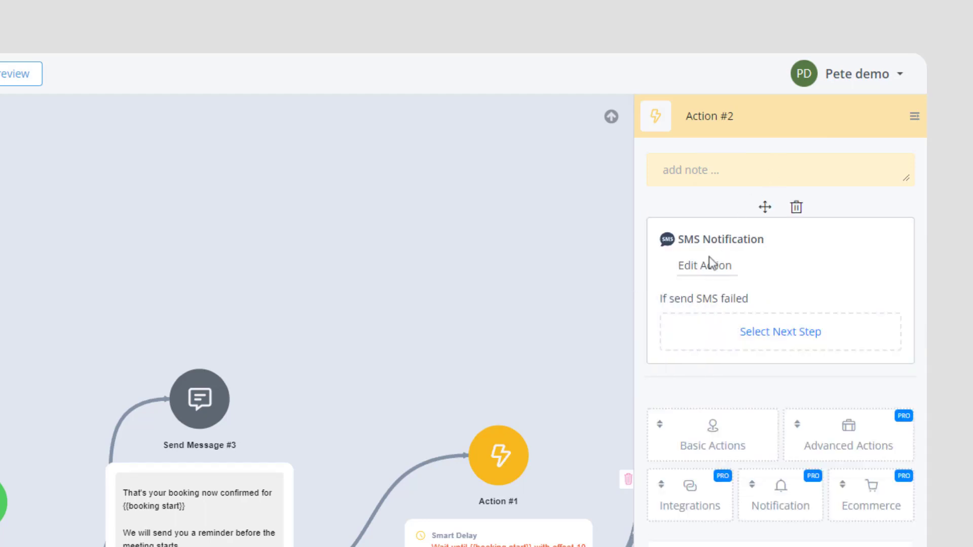
# - Set the SMS recipient to the Phone variable, leaving the sender number empty
pyautogui.click(705, 267)
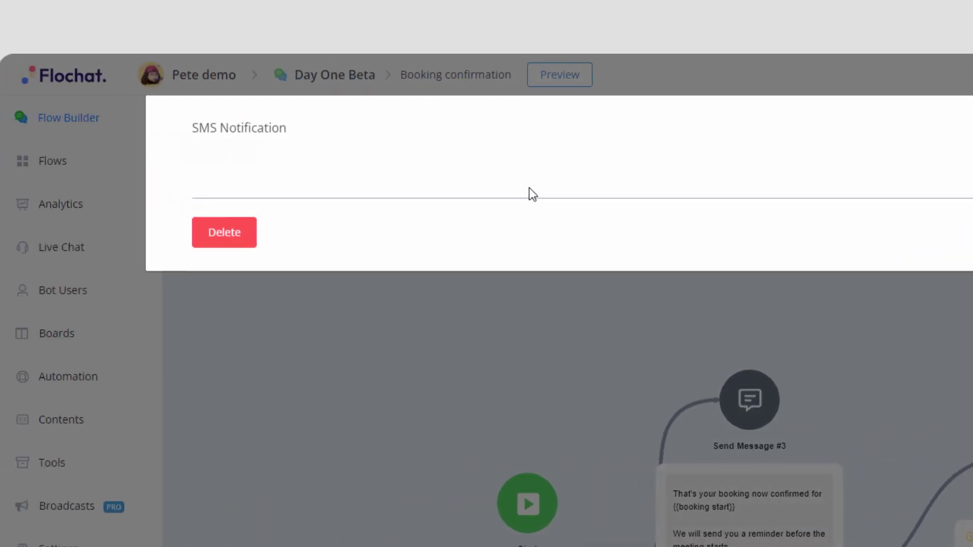
pyautogui.click(418, 193)
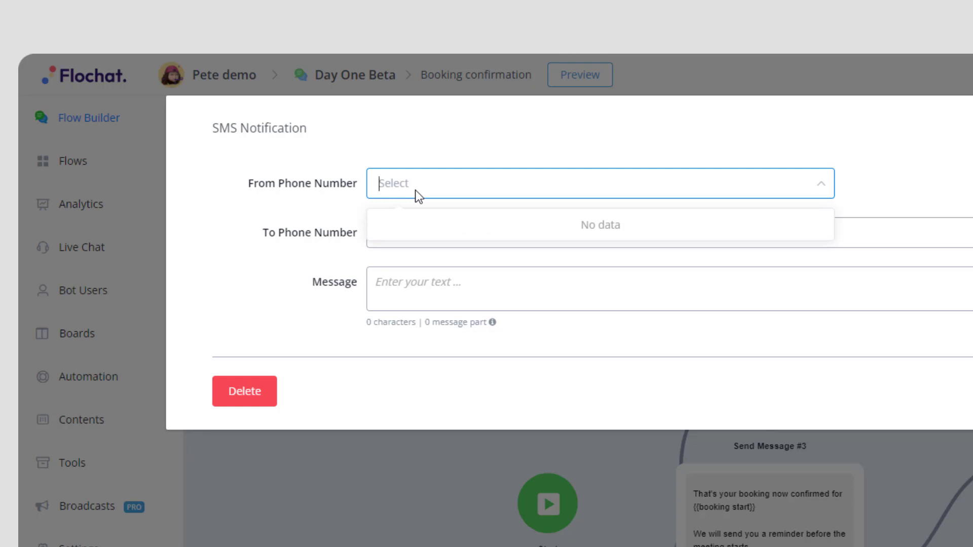
pyautogui.click(220, 200)
pyautogui.click(418, 237)
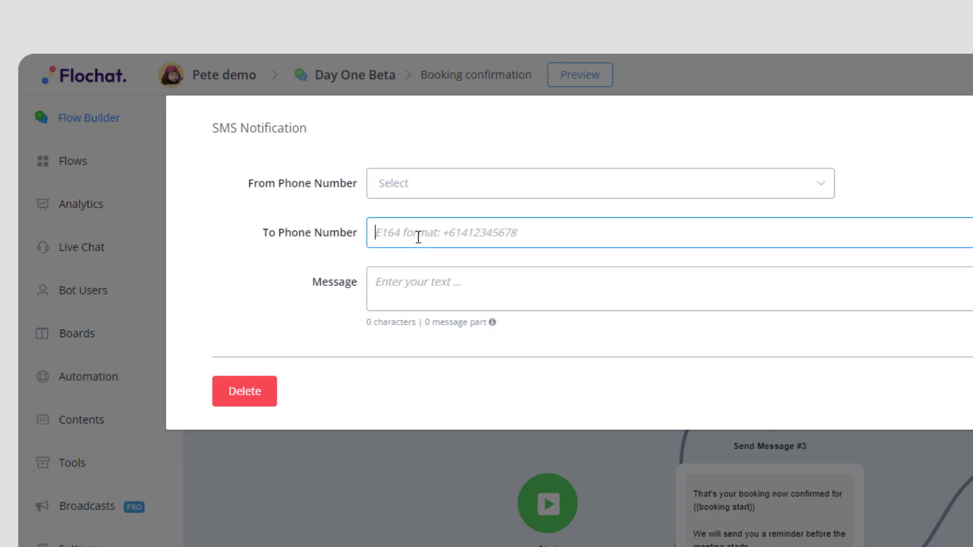
pyautogui.write('{{phone')
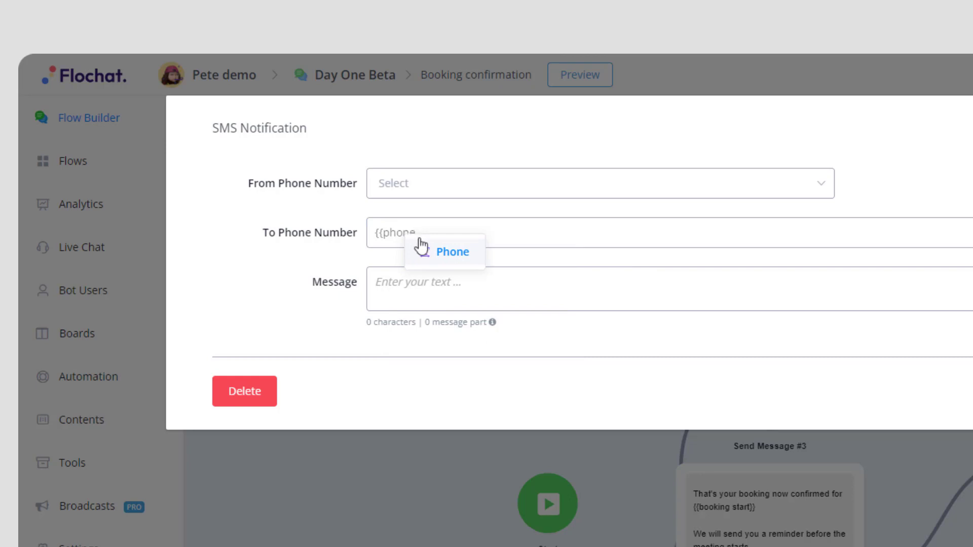
pyautogui.click(455, 259)
# - Write the SMS 'Thats you booking now conformed {{First Name}} at {{booking start}}'
pyautogui.click(449, 286)
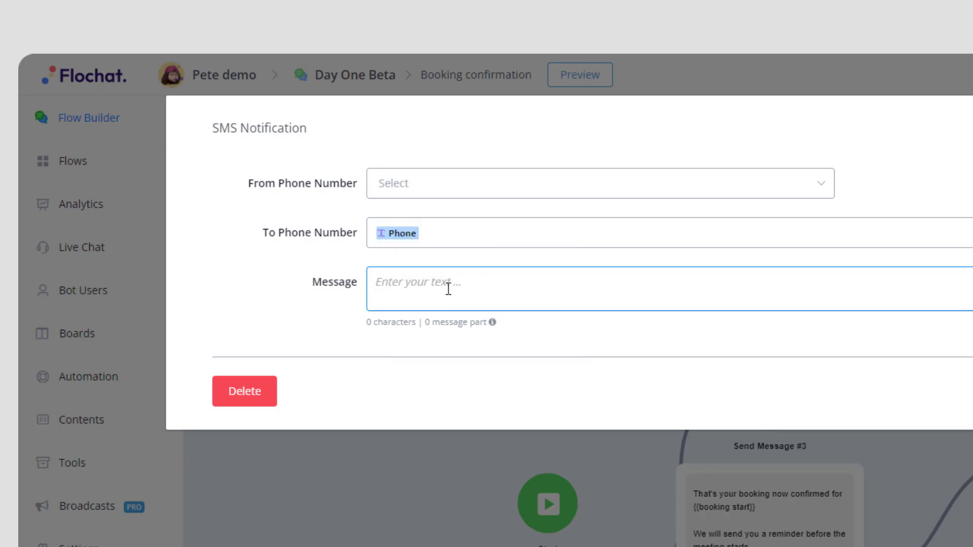
pyautogui.write('Thats you booking')
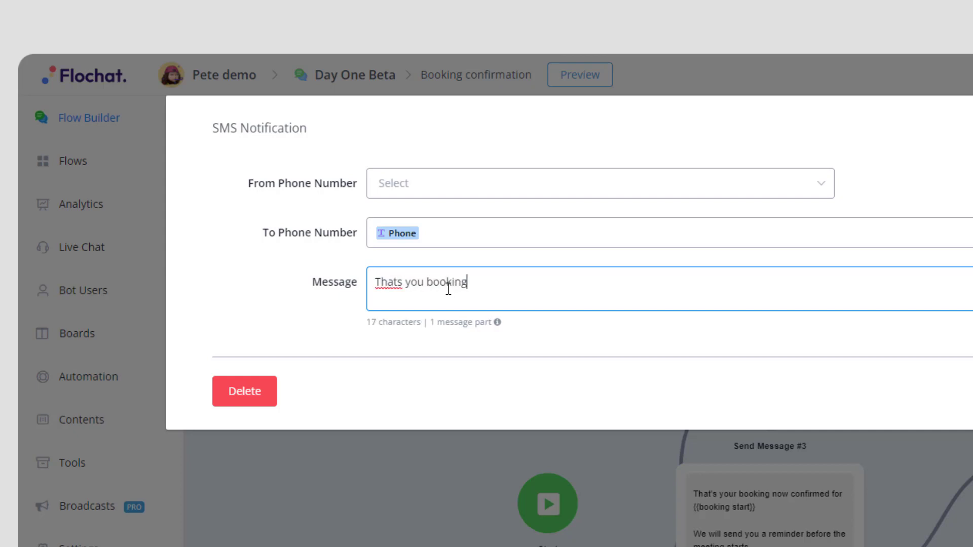
pyautogui.write(' now conformed {{firs')
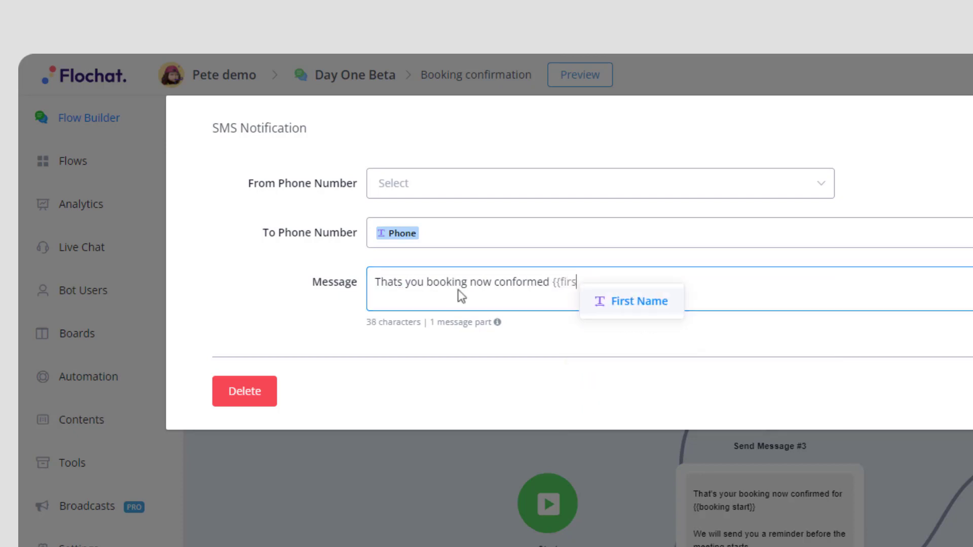
pyautogui.click(646, 304)
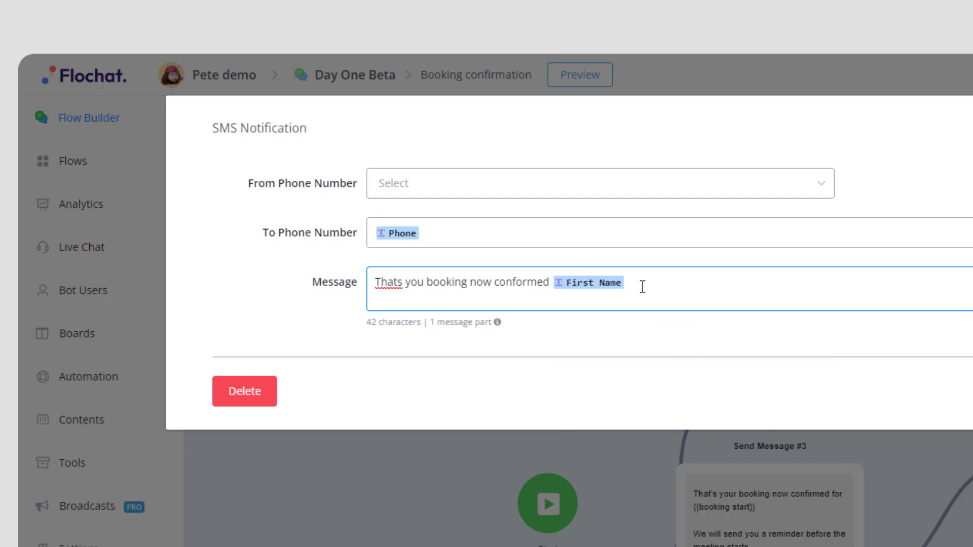
pyautogui.write('at {{')
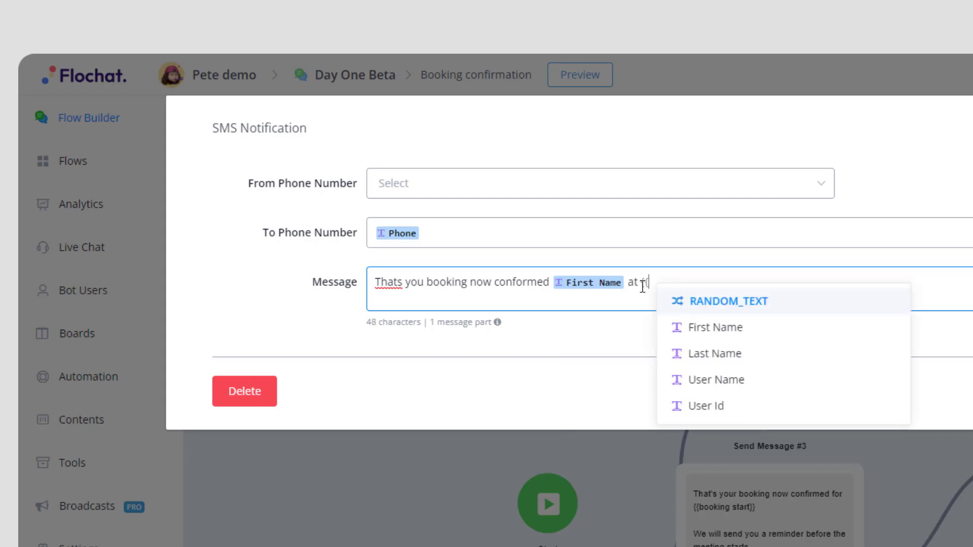
pyautogui.write('booki')
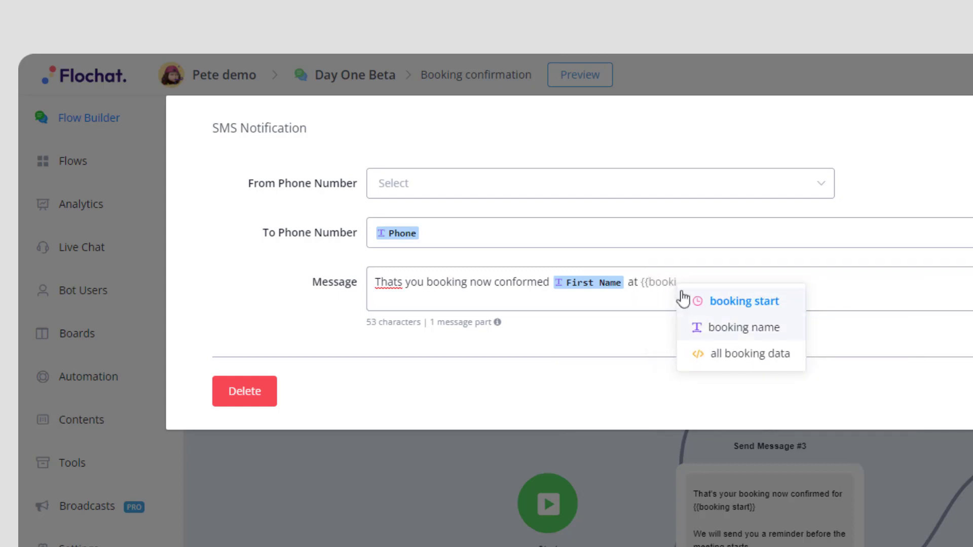
pyautogui.click(743, 303)
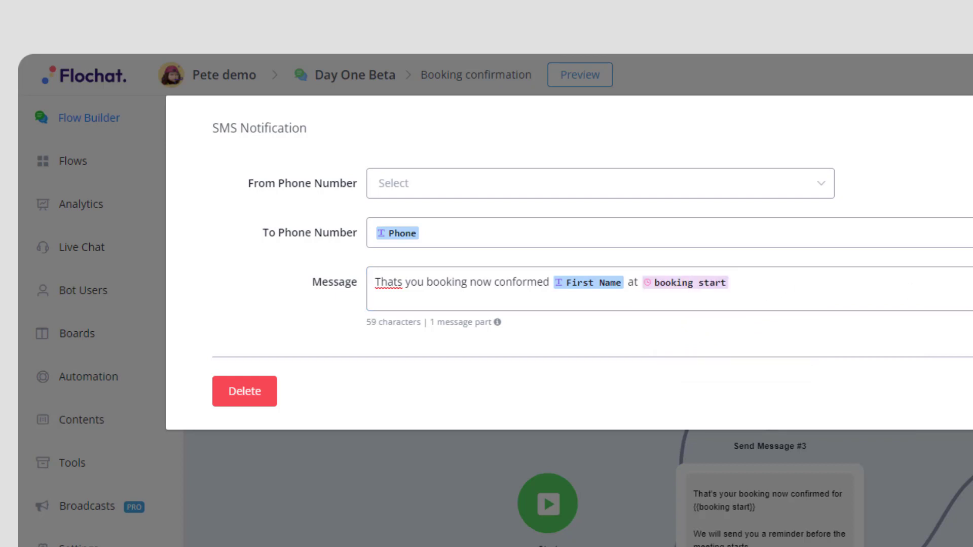
pyautogui.press('Escape')
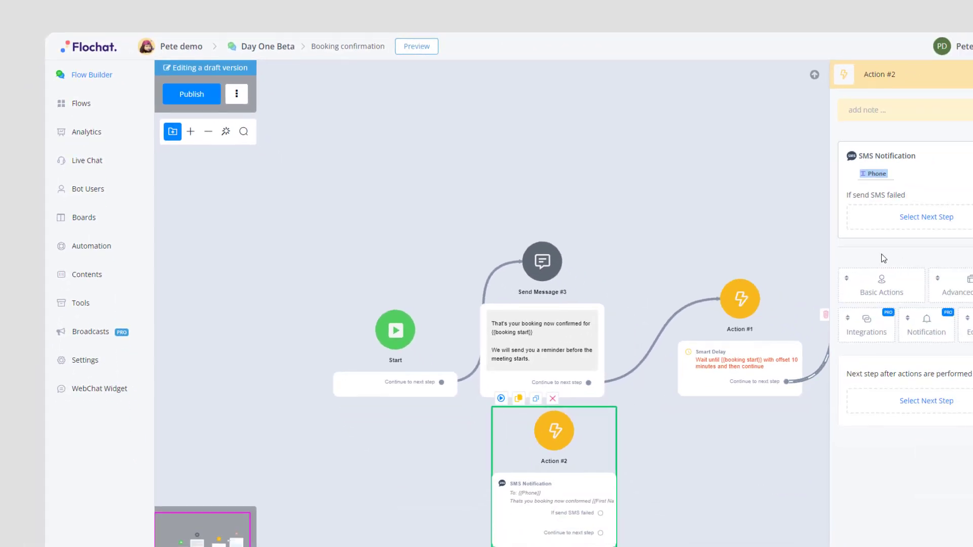
# - Connect Start straight to Send Message #3, delete Action #2, and publish the flow
pyautogui.moveTo(442, 383); pyautogui.dragTo(541, 442)
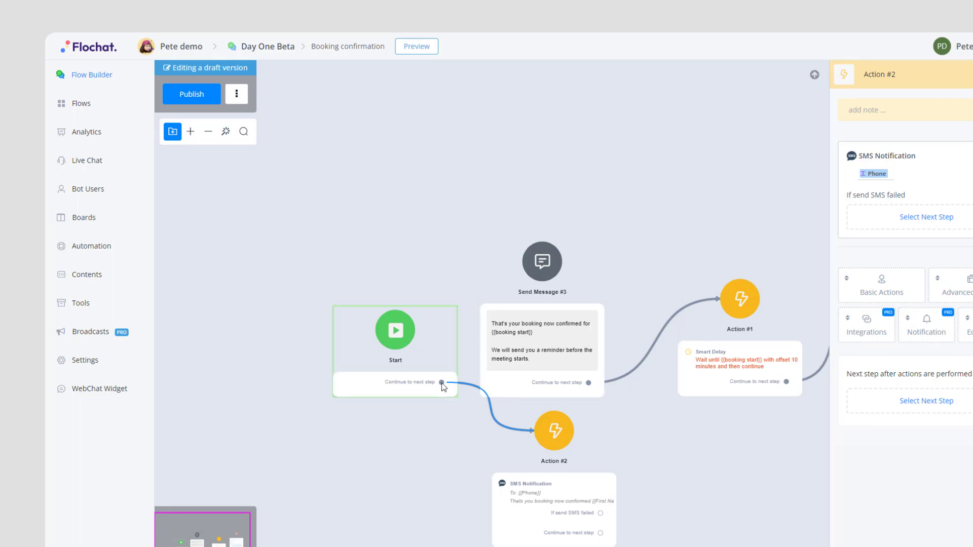
pyautogui.moveTo(442, 382); pyautogui.dragTo(540, 332)
pyautogui.moveTo(535, 417)
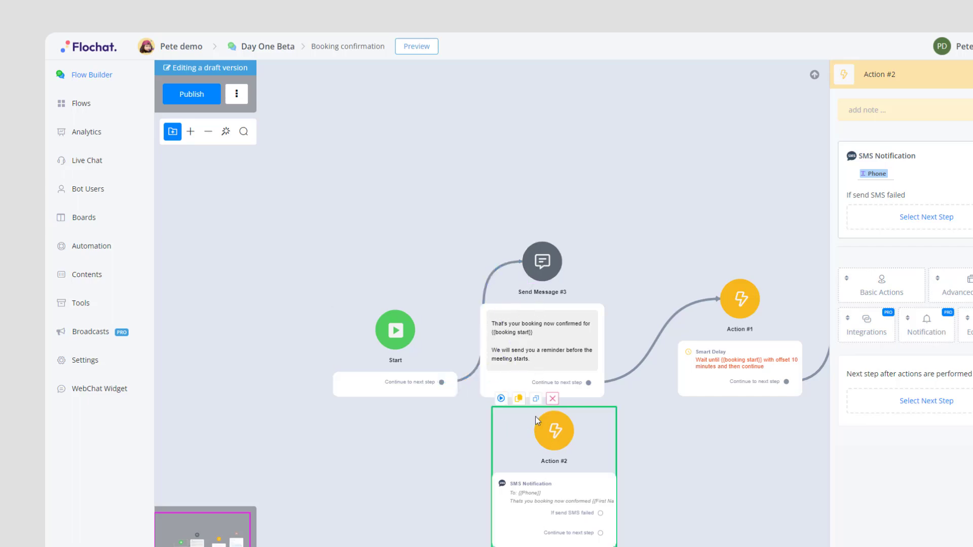
pyautogui.click(552, 398)
pyautogui.click(610, 328)
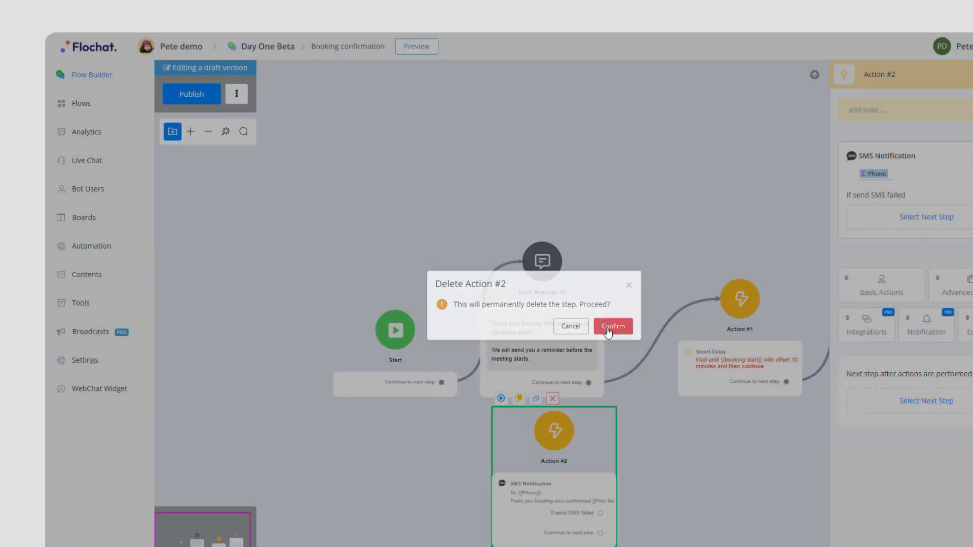
pyautogui.click(193, 100)
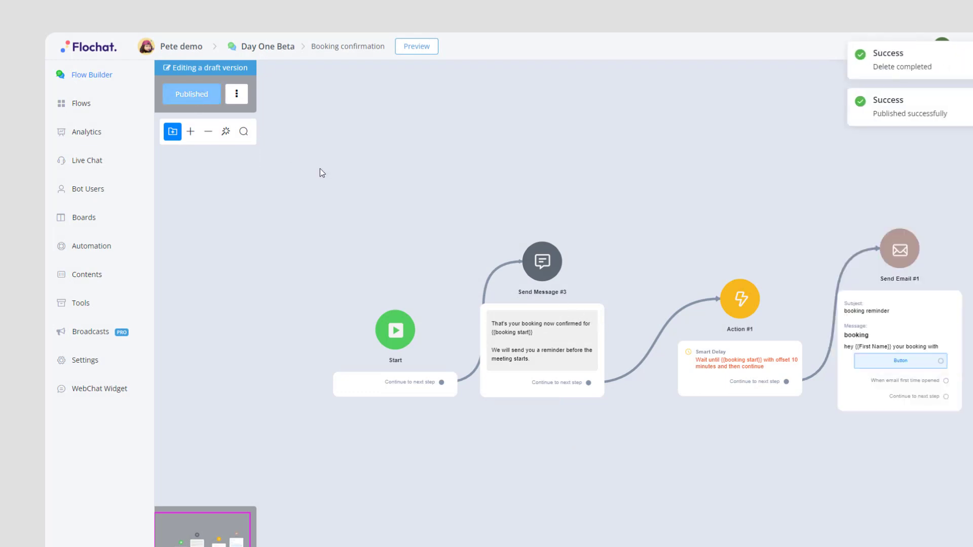
# - Open the Schedule an appointment sub flow from Flows and show its preview options
pyautogui.click(79, 107)
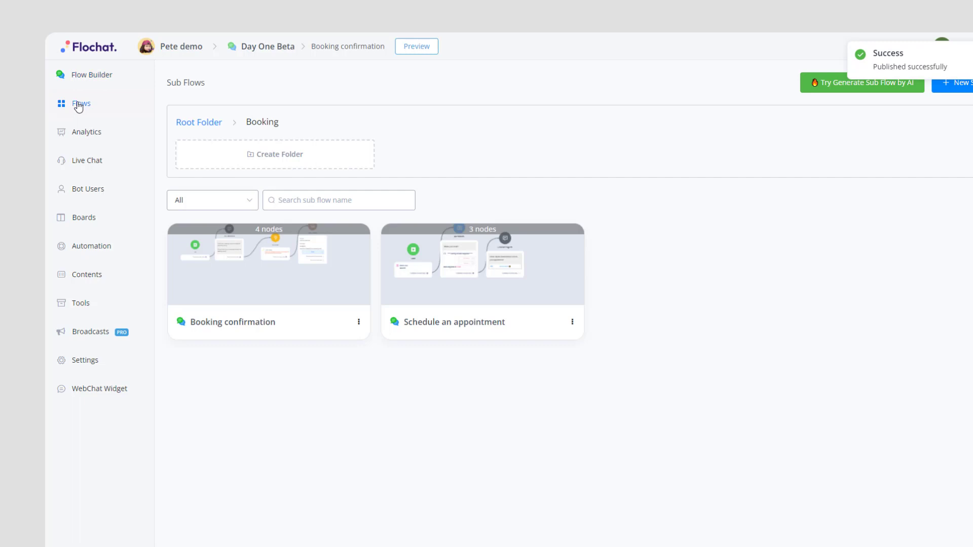
pyautogui.click(469, 292)
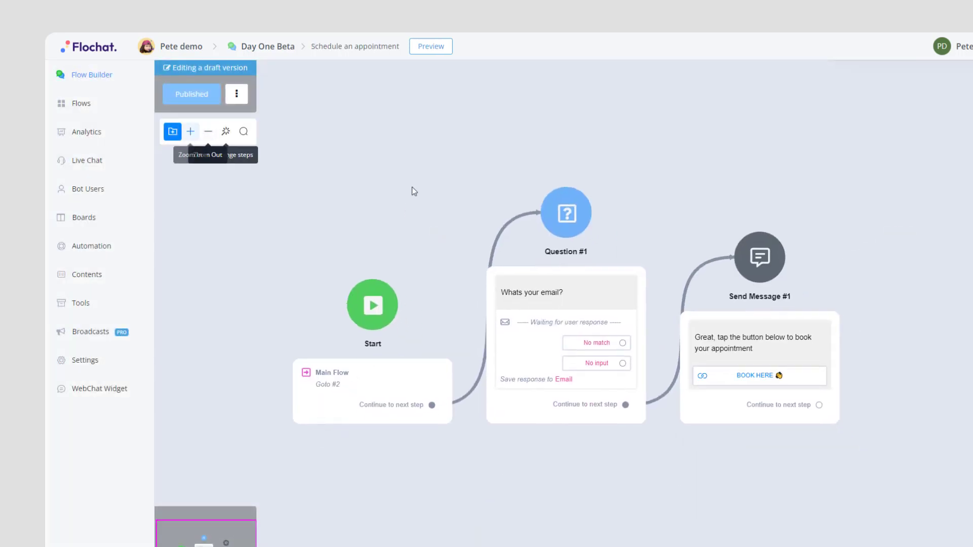
pyautogui.click(428, 55)
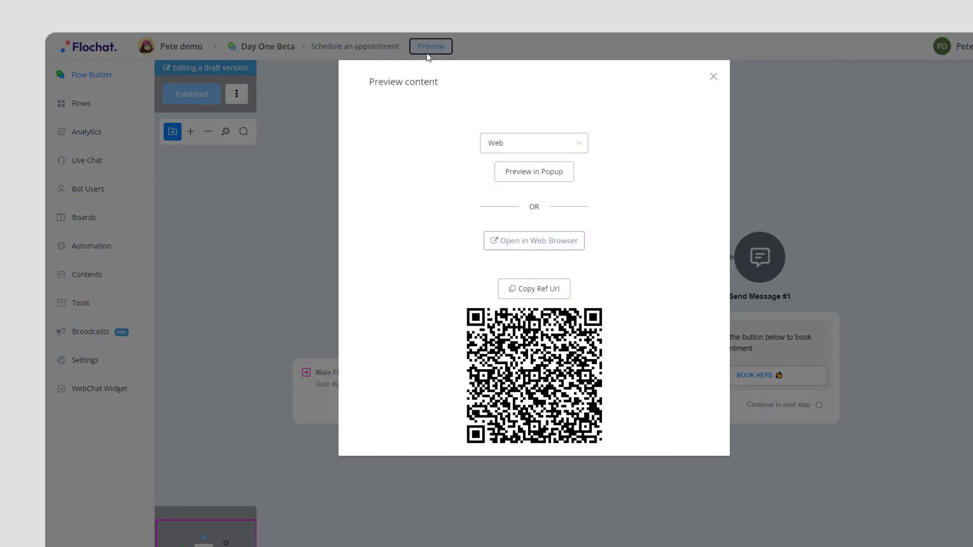
# - Launch the flow's chat preview in a popup, then reposition and enlarge the popup
pyautogui.click(505, 175)
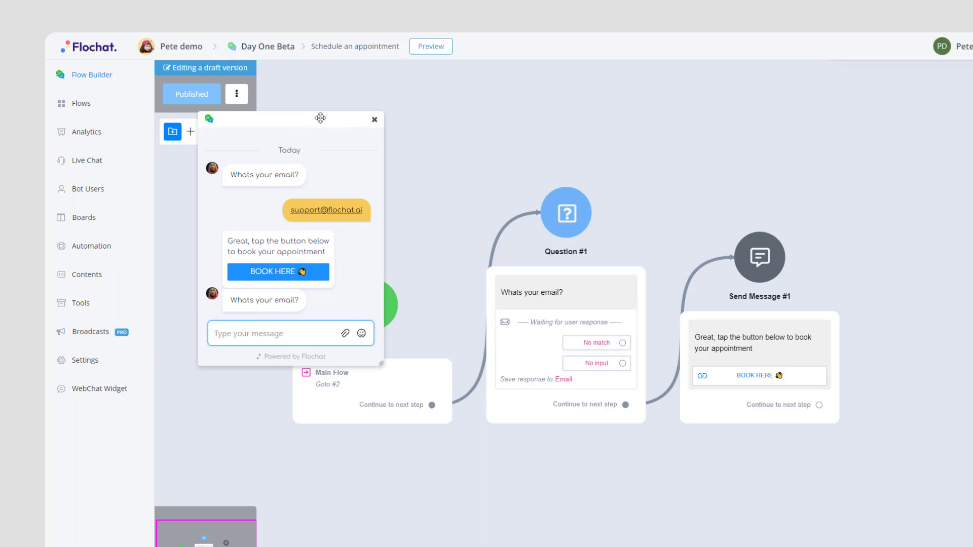
pyautogui.moveTo(317, 118); pyautogui.dragTo(347, 79)
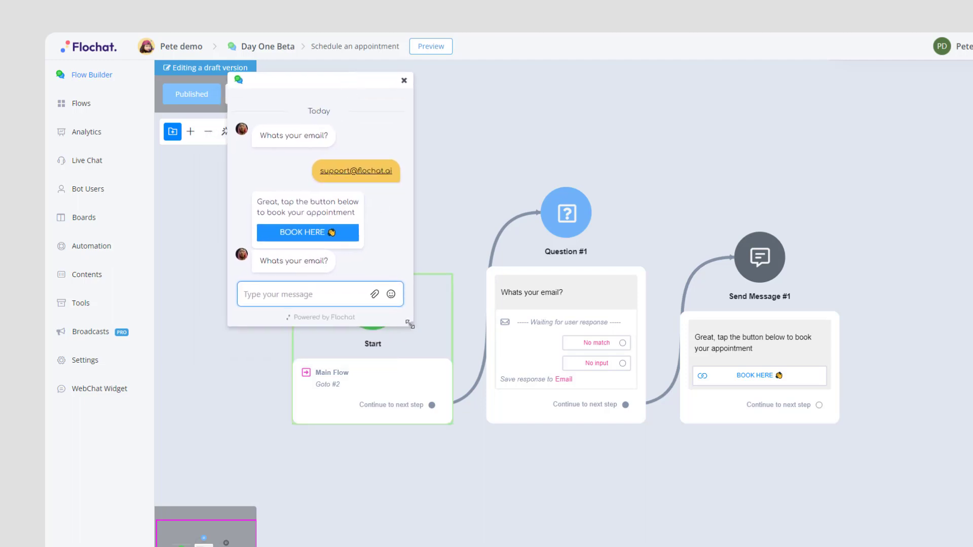
pyautogui.moveTo(412, 330); pyautogui.dragTo(489, 490)
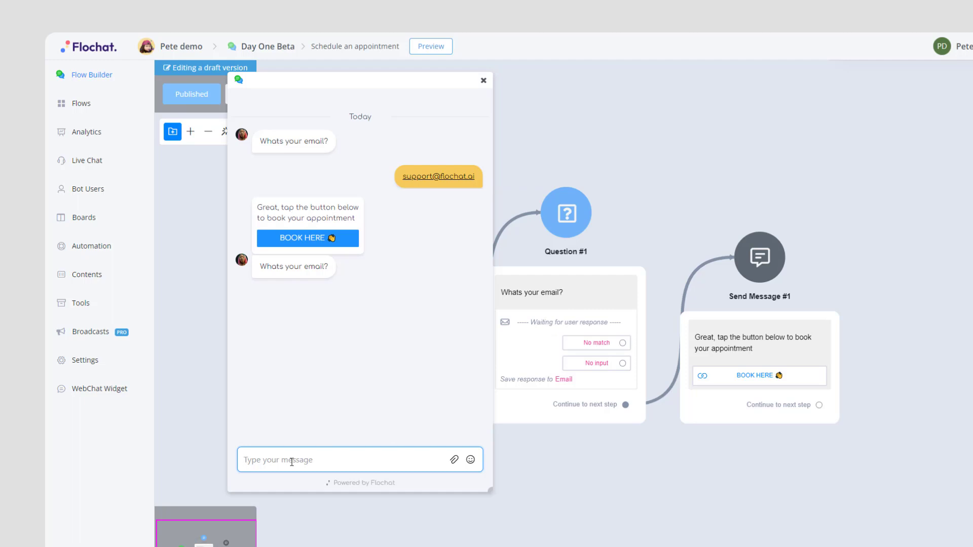
# - Answer the bot's email question and follow its BOOK HERE link to the clarity-call booking page
pyautogui.press('Return')
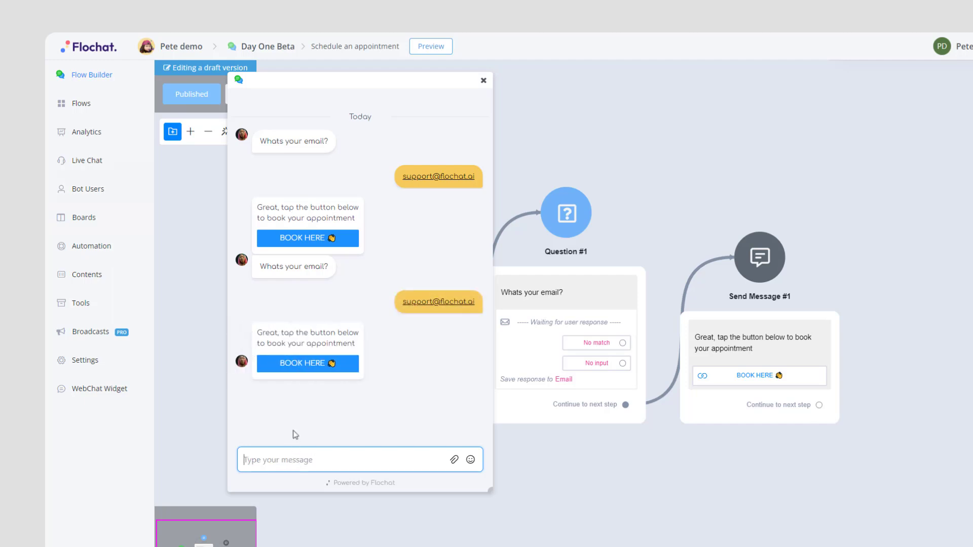
pyautogui.click(298, 363)
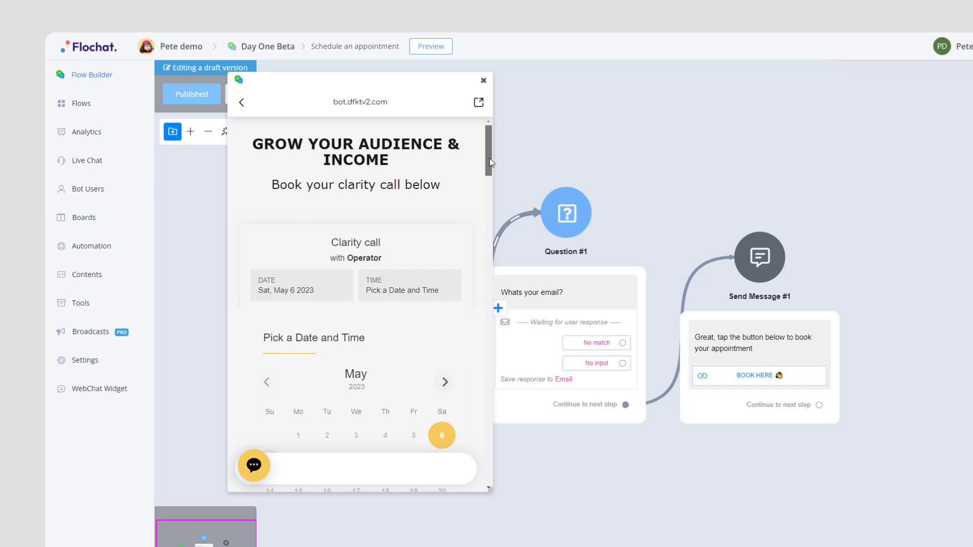
# - Schedule the Clarity call for Saturday, May 6, 2023 at 11:00, then leave the booking page
pyautogui.moveTo(488, 157); pyautogui.dragTo(491, 183)
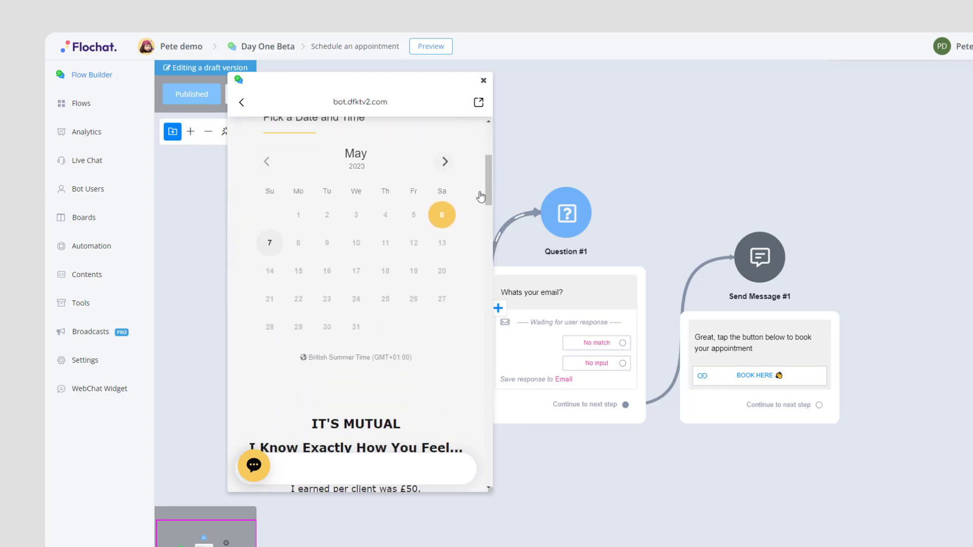
pyautogui.click(442, 215)
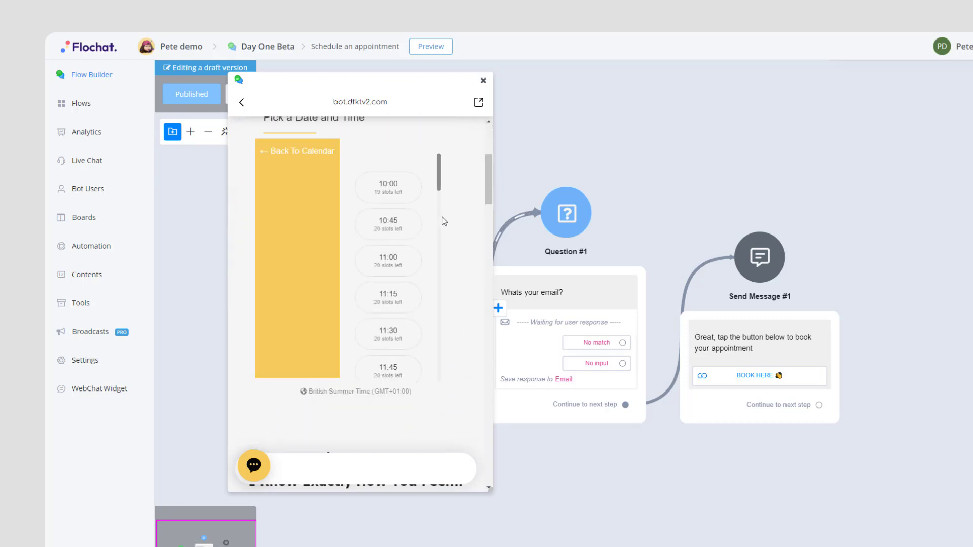
pyautogui.click(382, 268)
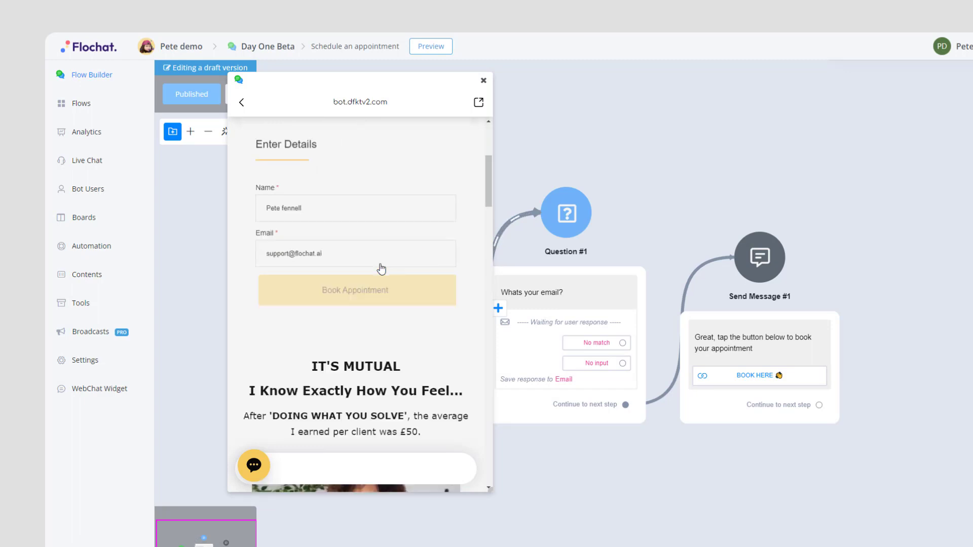
pyautogui.click(366, 293)
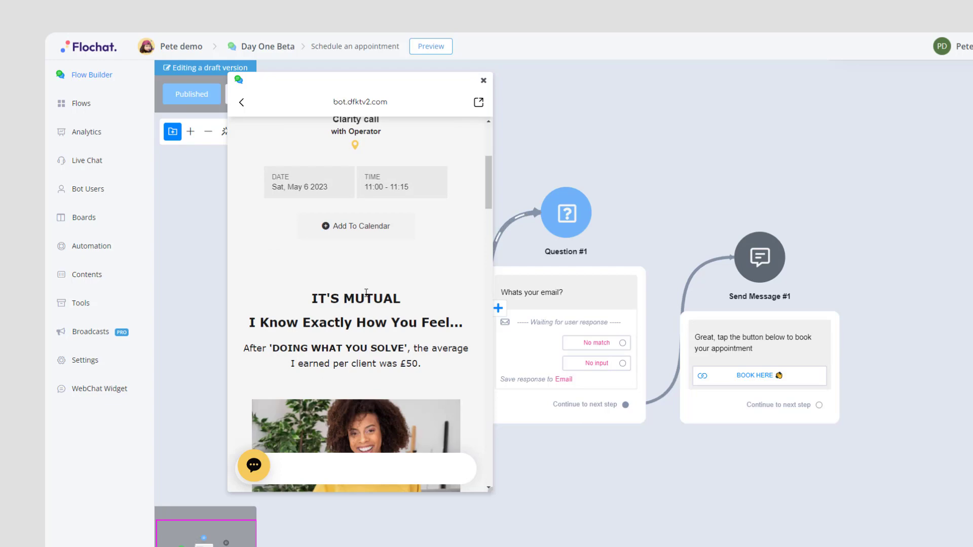
pyautogui.click(241, 102)
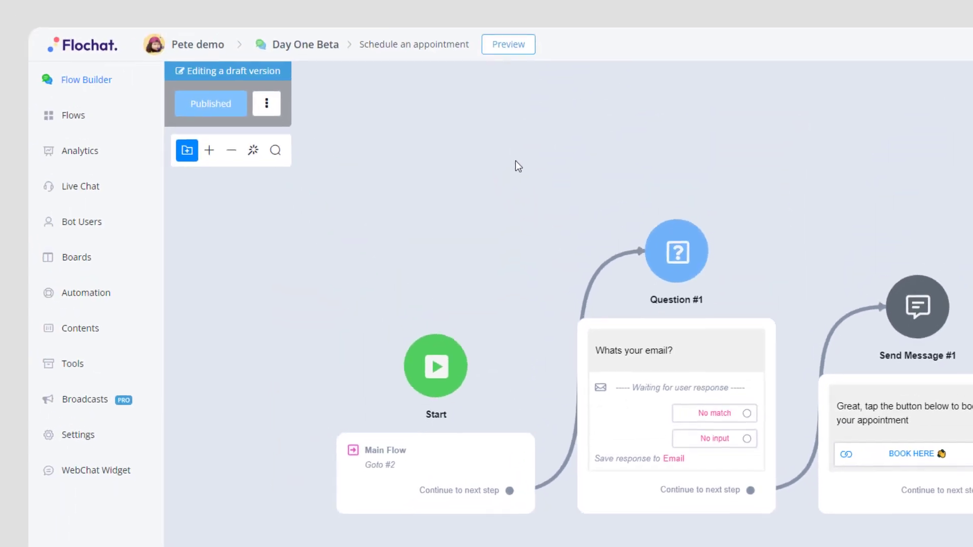
# - Check the Bookings webhook logs, expanding and collapsing the Success entry's payload, then return to Inbound Webhooks
pyautogui.click(80, 365)
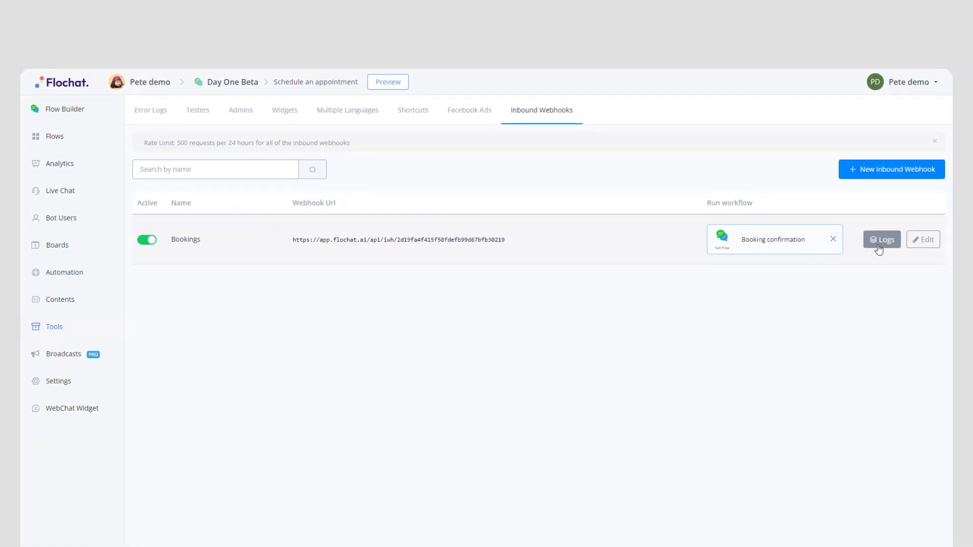
pyautogui.click(881, 240)
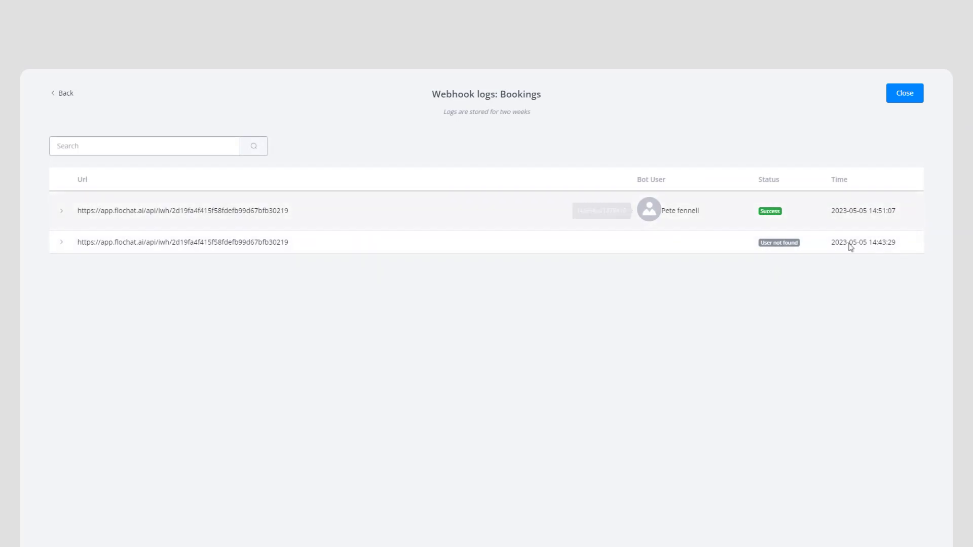
pyautogui.click(63, 213)
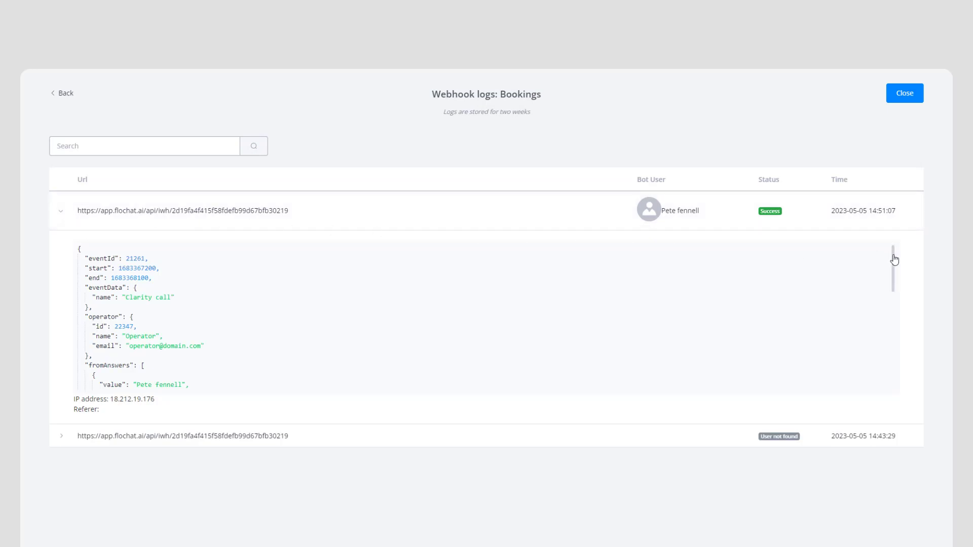
pyautogui.moveTo(892, 256)
pyautogui.mouseDown()
pyautogui.moveTo(897, 314)
pyautogui.moveTo(890, 252)
pyautogui.mouseUp()
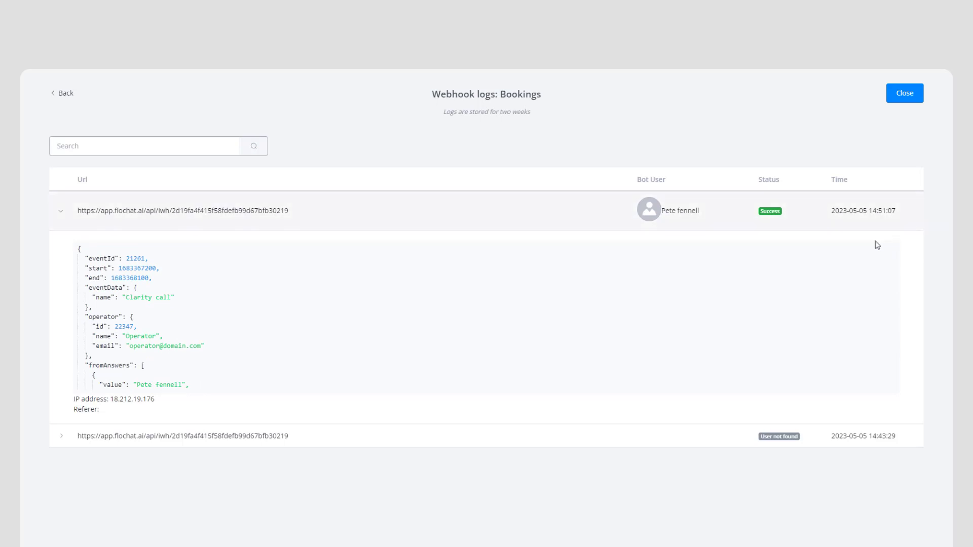
pyautogui.click(61, 211)
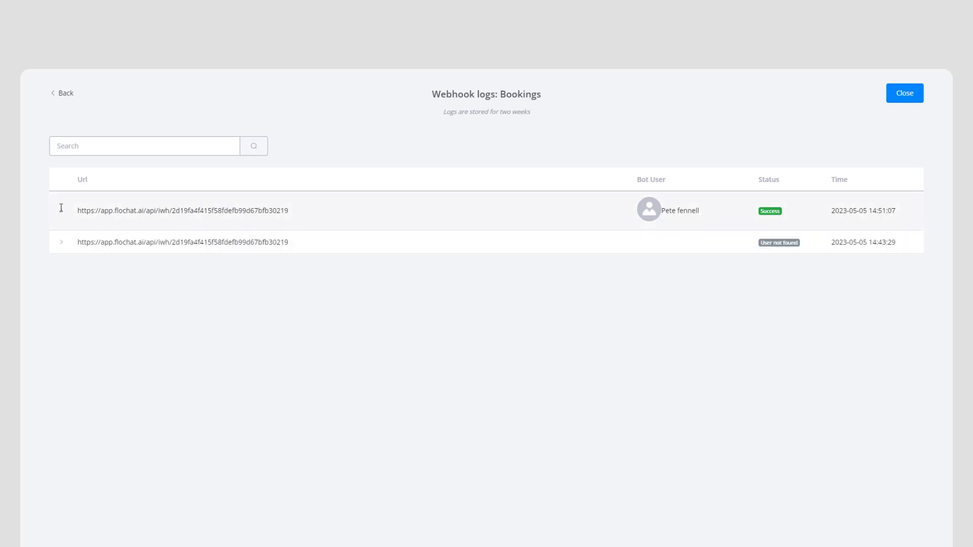
pyautogui.click(60, 94)
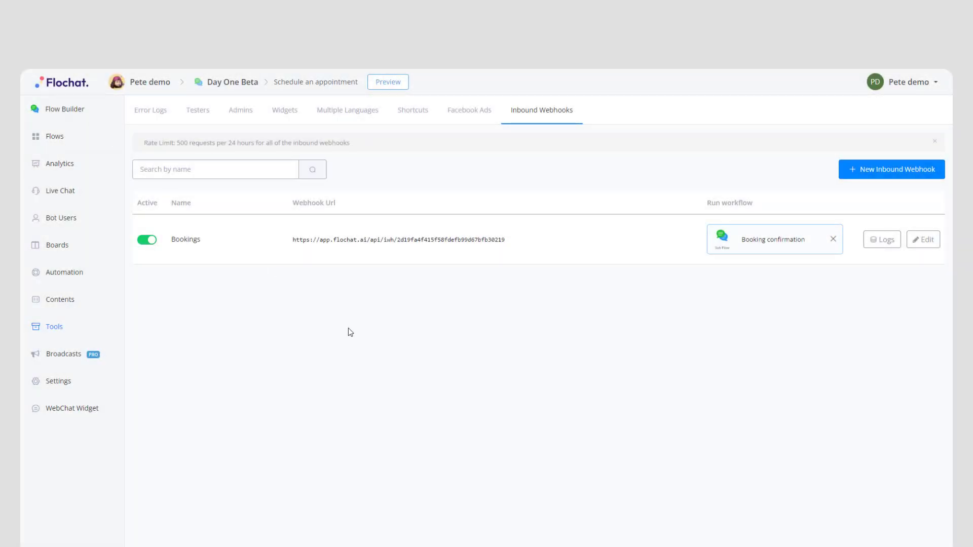